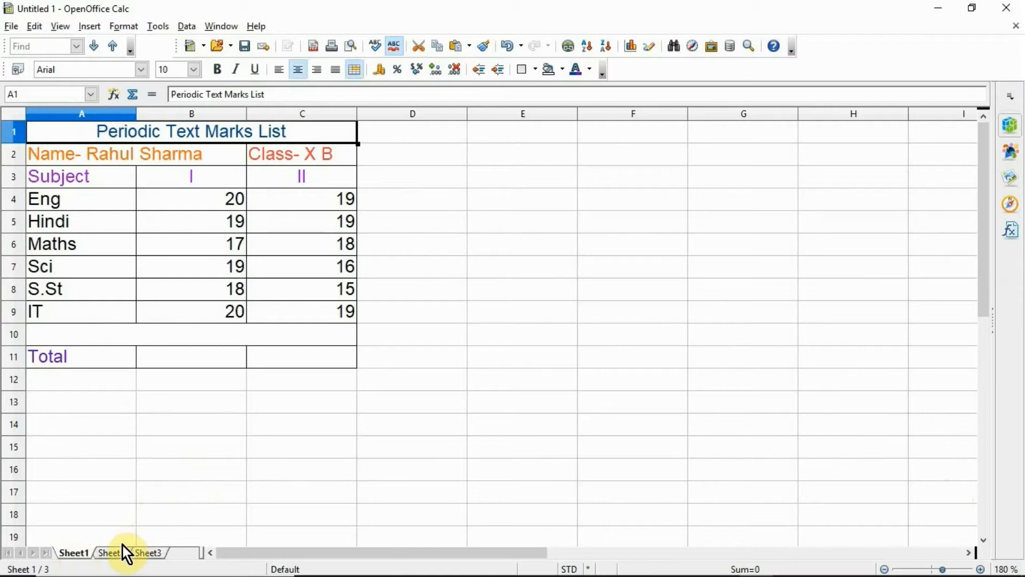
Look through the marks lists on Sheet2 and Sheet3, and return to Sheet1
click(120, 550)
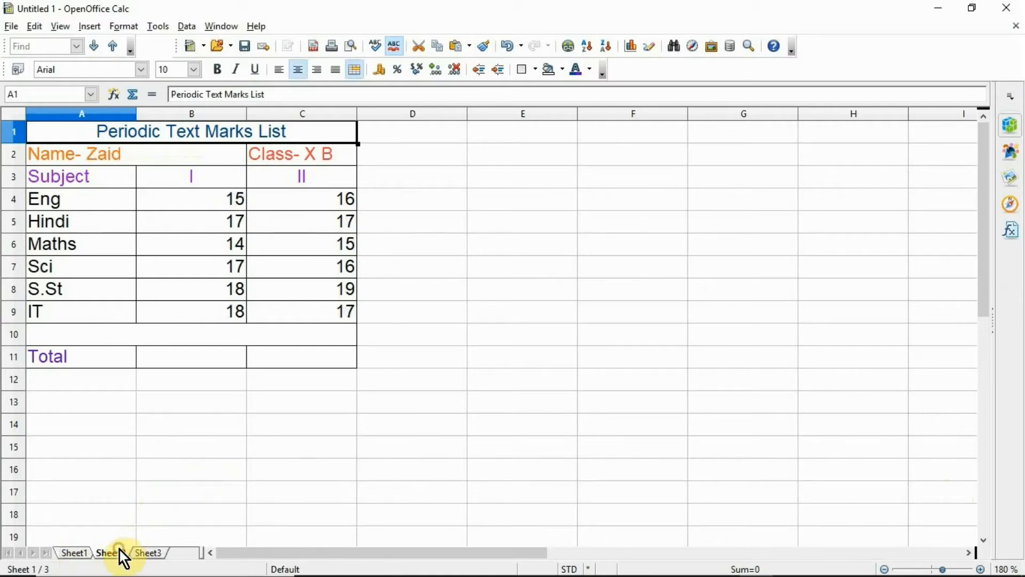
click(139, 551)
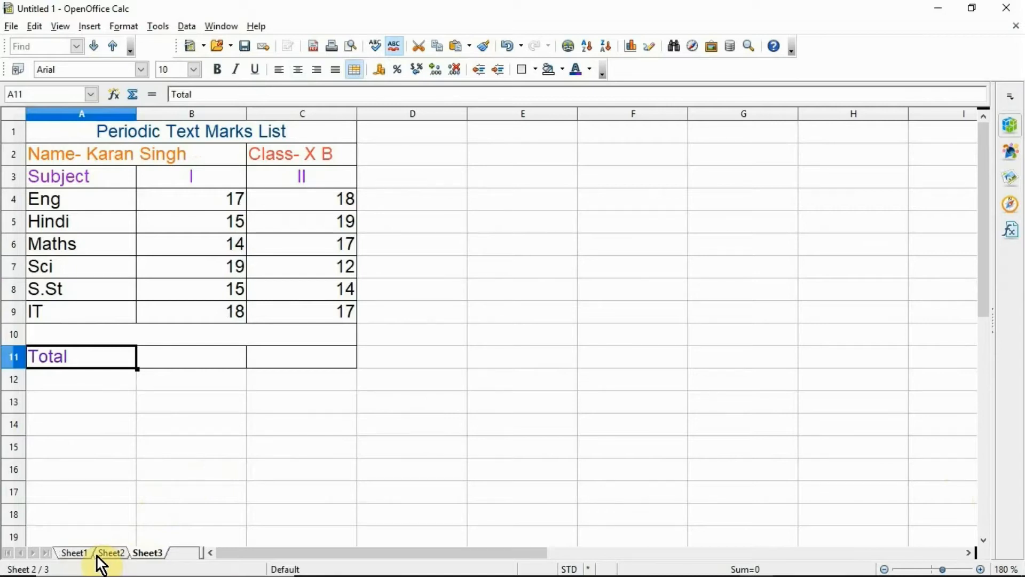
click(82, 553)
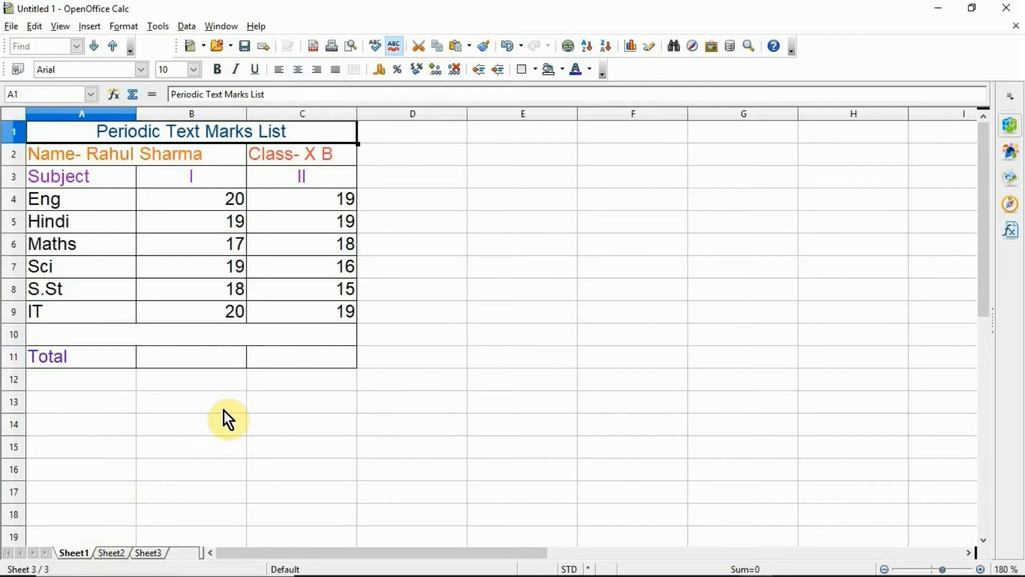
Start recording a macro with the first Total cell, B11, selected on Sheet1
click(215, 364)
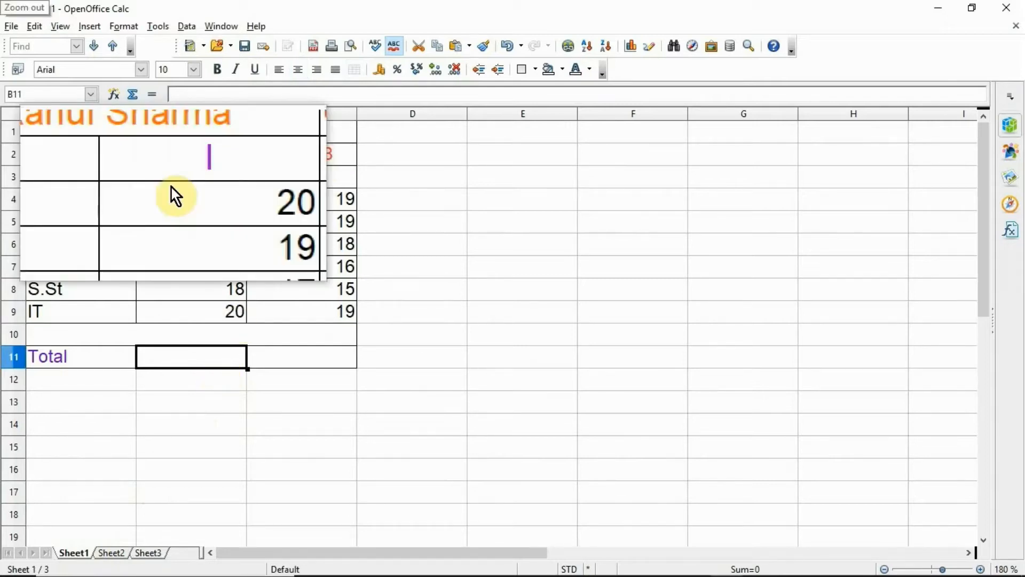
click(160, 26)
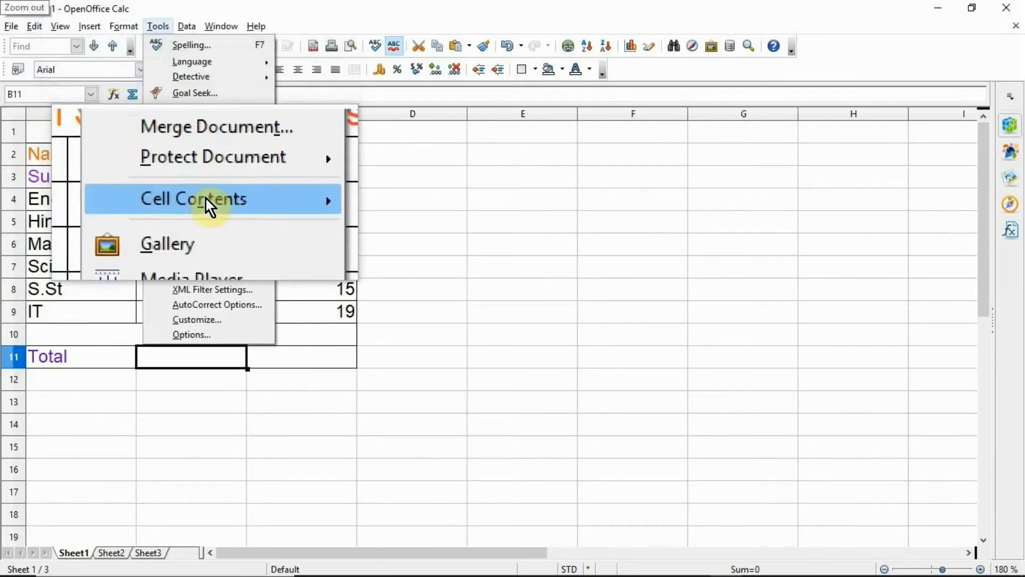
mouse_move(206, 198)
mouse_move(209, 262)
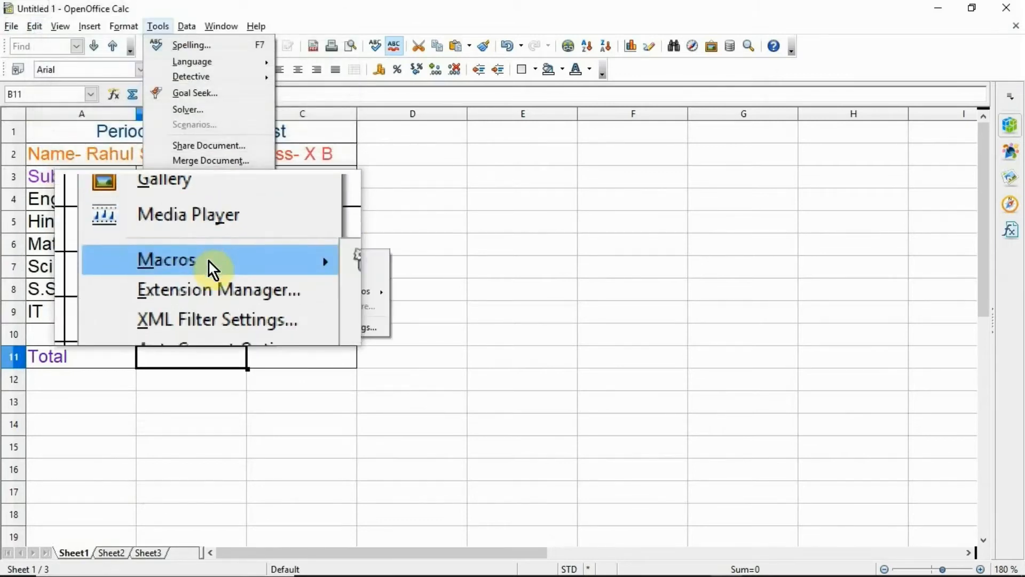
click(329, 264)
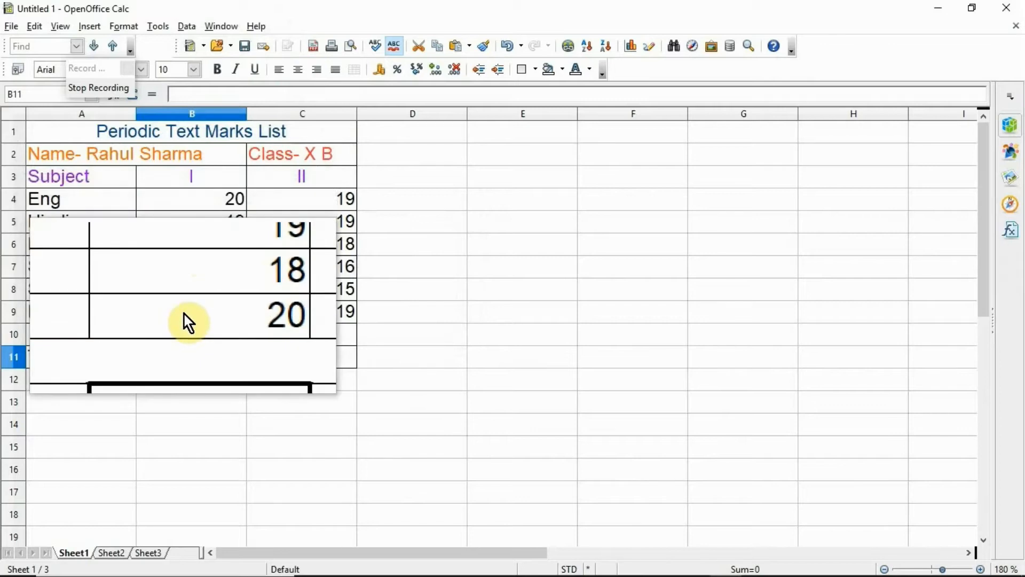
Total the marks for test I in B11 with the formula =B4+B5+B6+B7+B8+B9
click(191, 358)
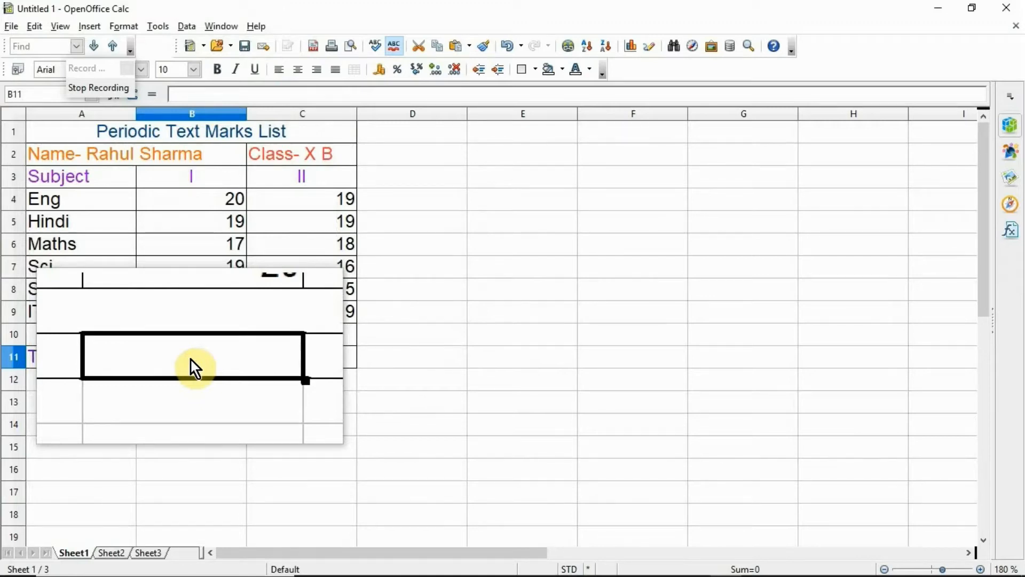
text(=)
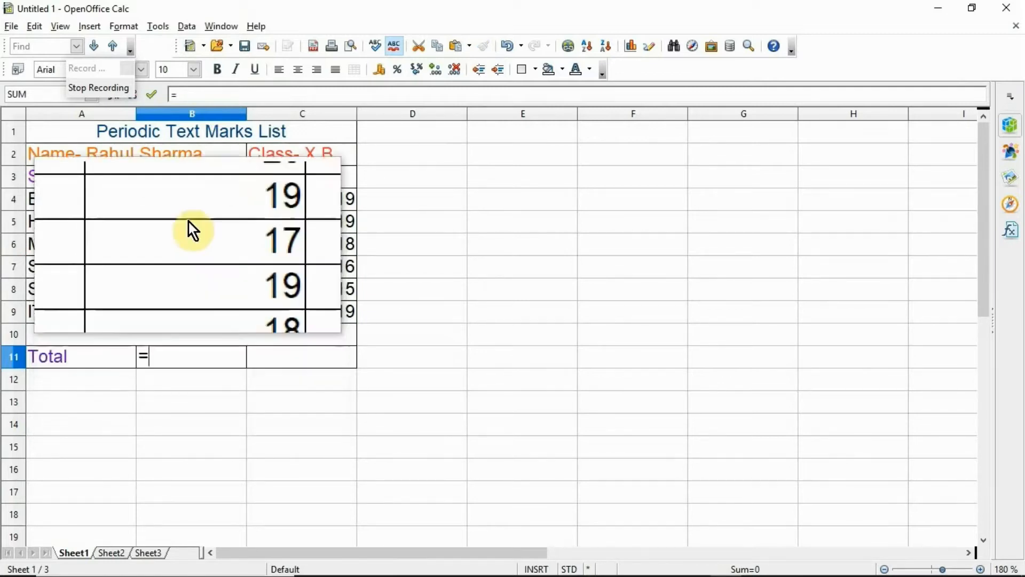
click(189, 197)
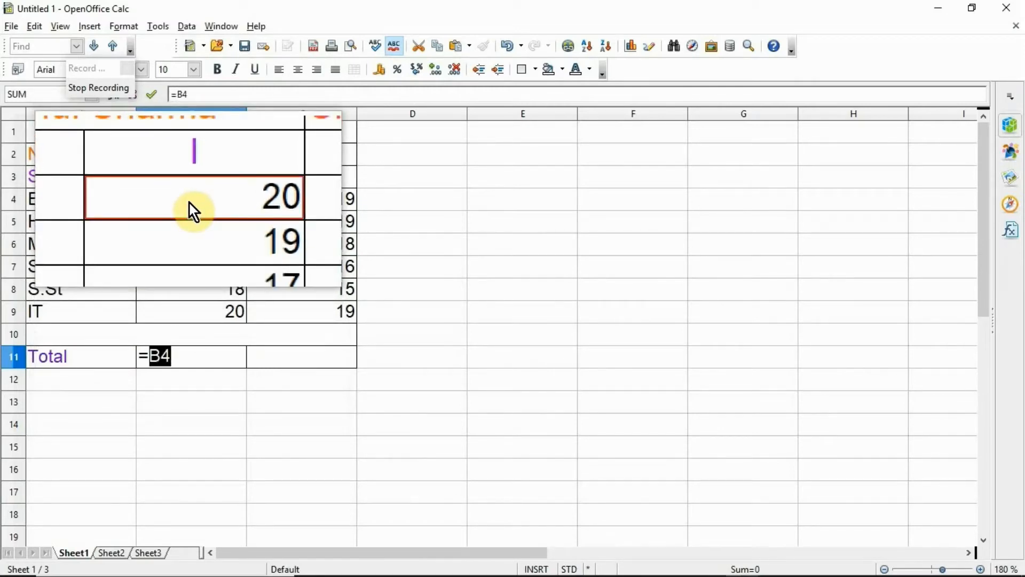
text(+)
click(189, 226)
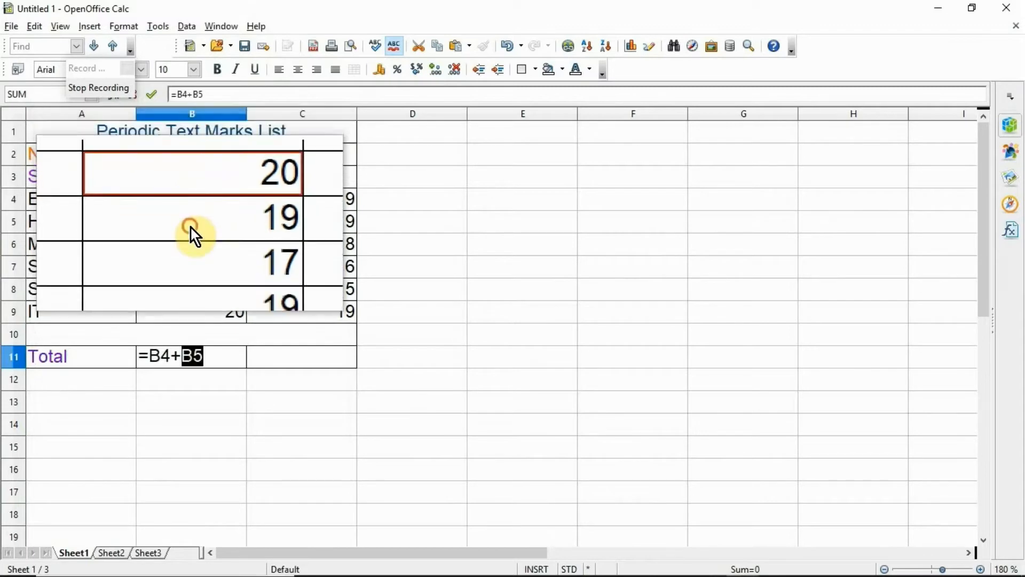
text(+)
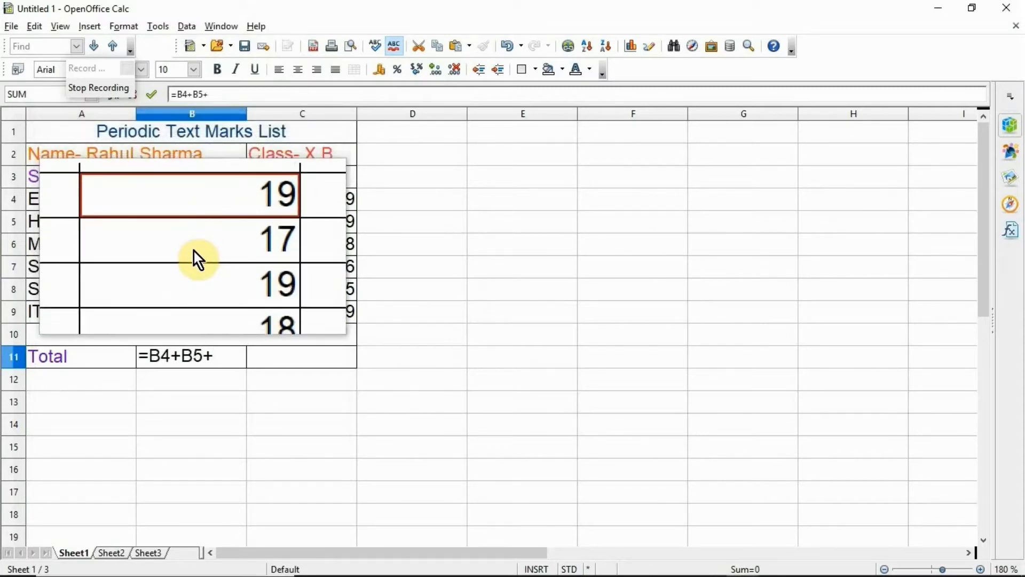
click(194, 251)
text(+)
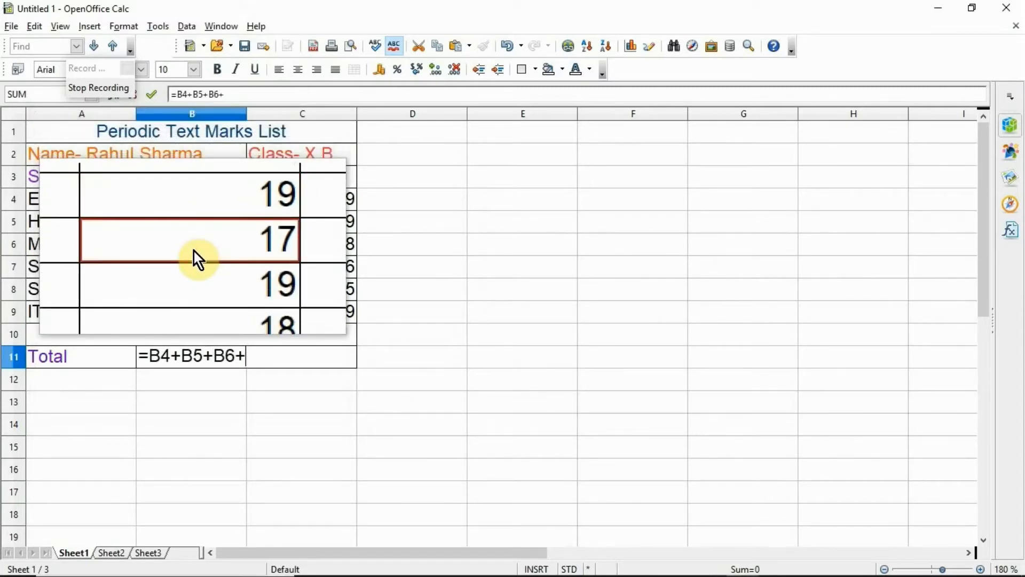
click(203, 273)
text(+)
click(211, 291)
text(+)
click(210, 313)
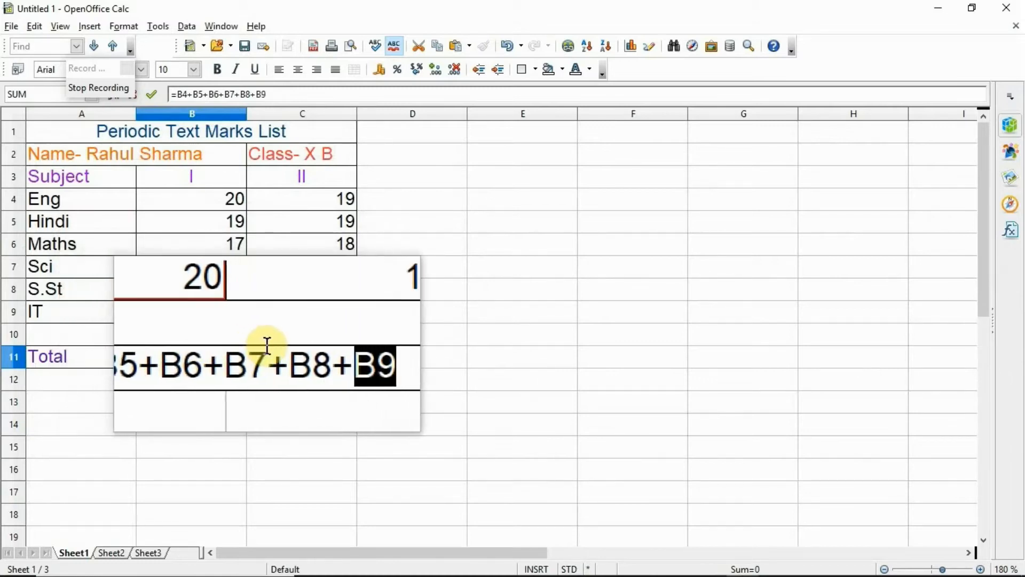
key(Return)
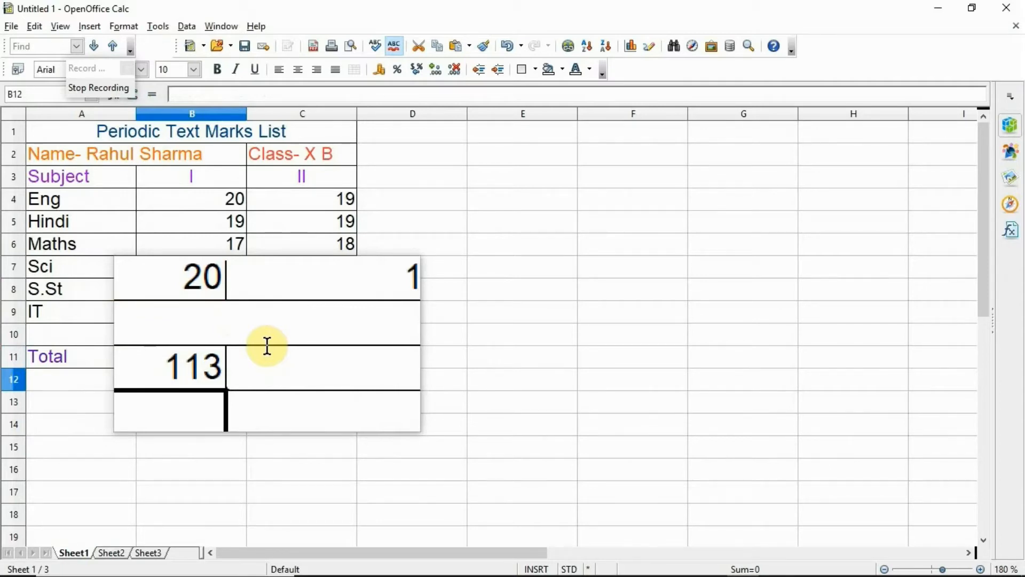
Total the marks for test II in C11 with the formula =C4+C5+C6+C7+C8+C9
click(265, 357)
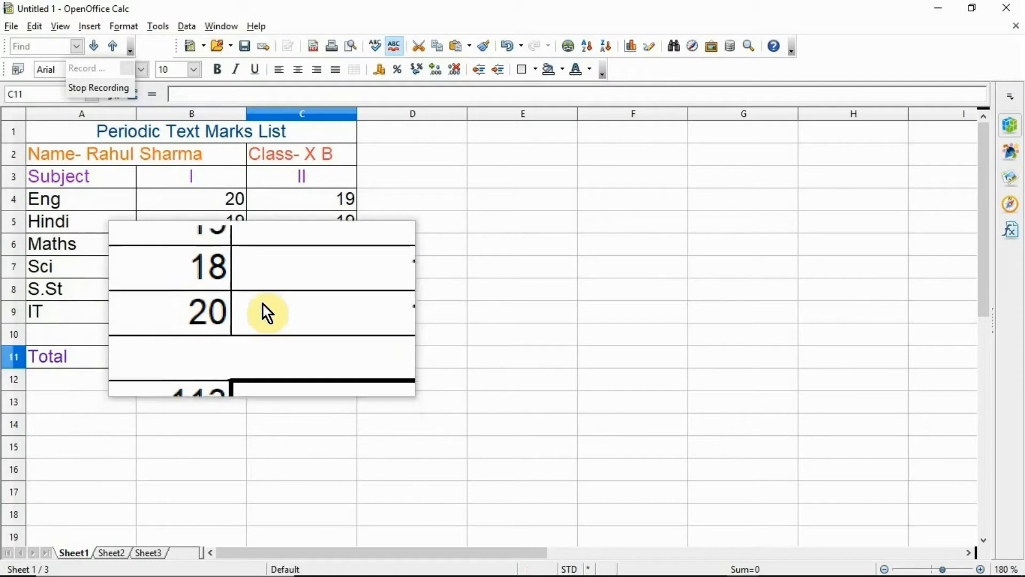
text(=)
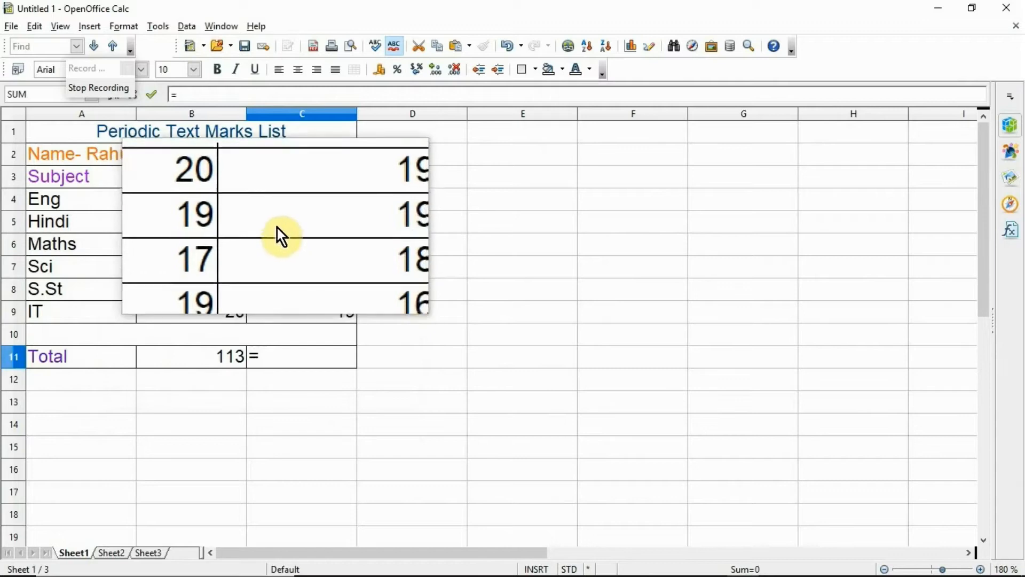
click(283, 206)
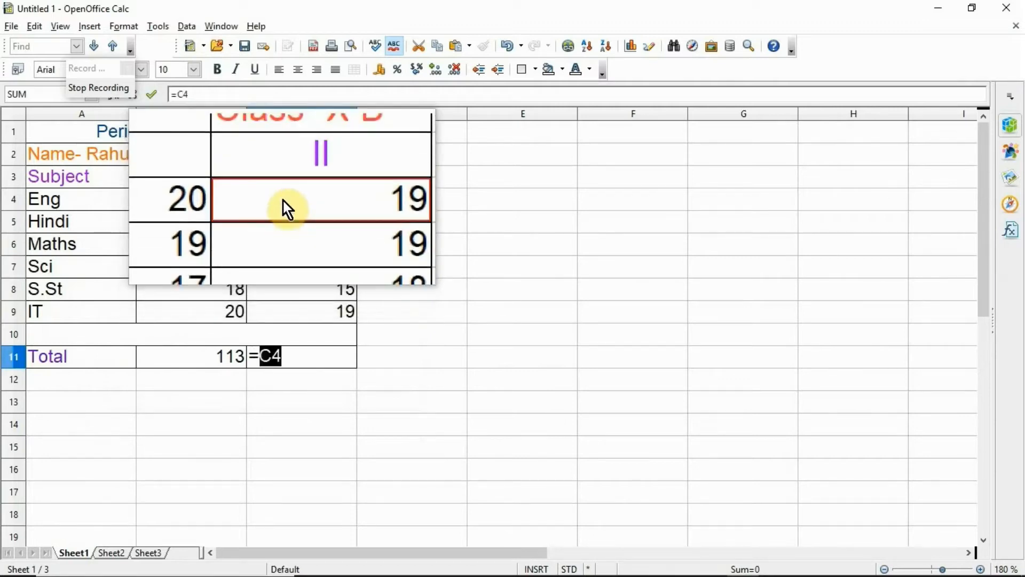
text(+)
click(288, 225)
text(+)
click(290, 243)
text(+)
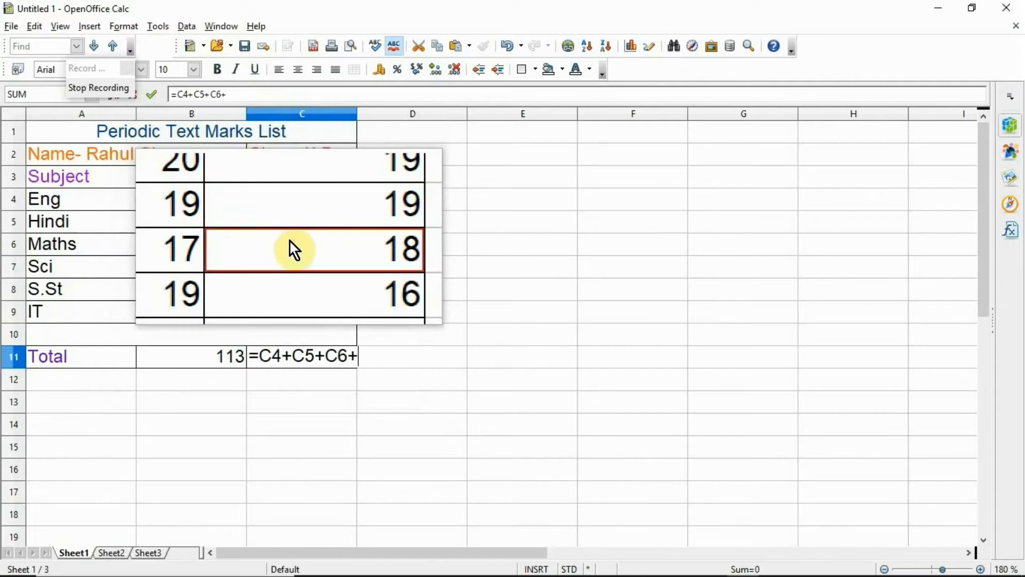
click(293, 263)
text(+)
click(297, 289)
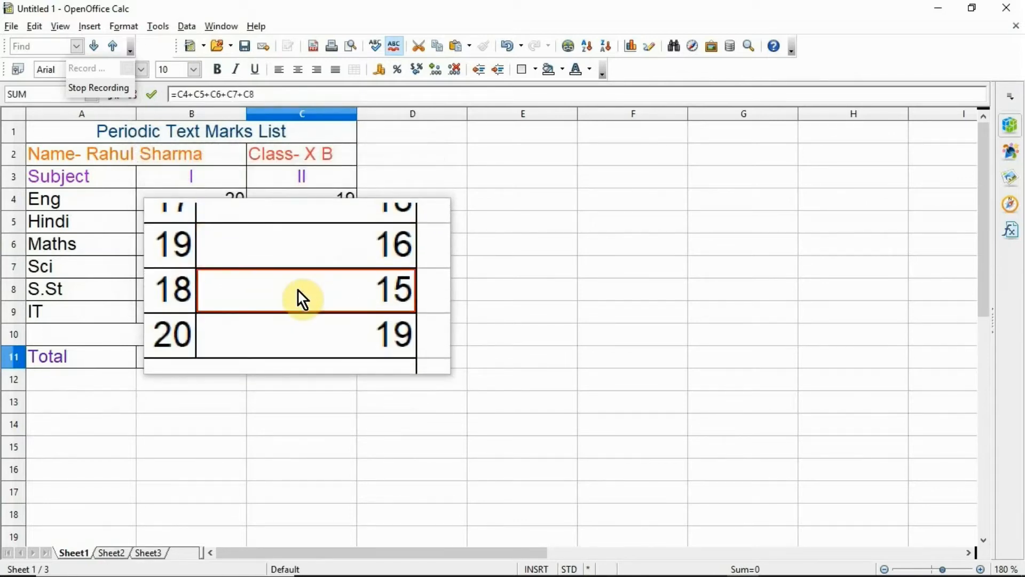
text(+)
click(303, 321)
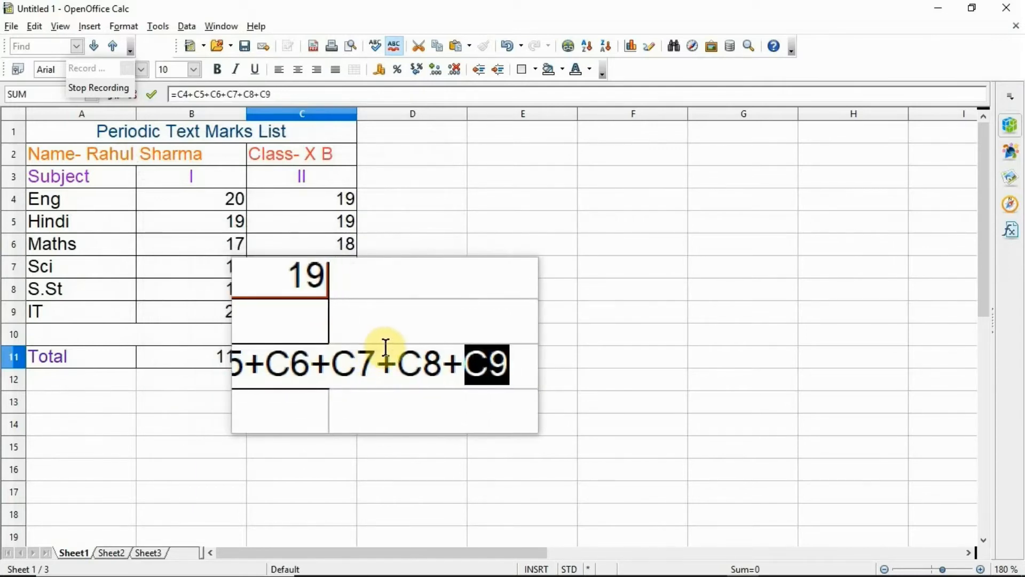
key(Return)
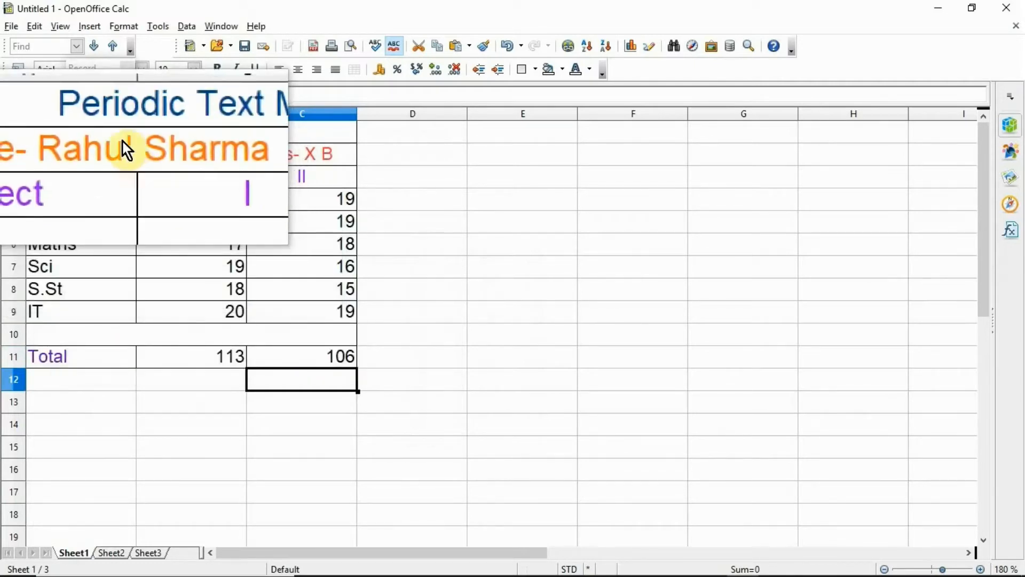
Stop the macro recording and create a new macro library named Test in the Untitled 1 document
click(102, 88)
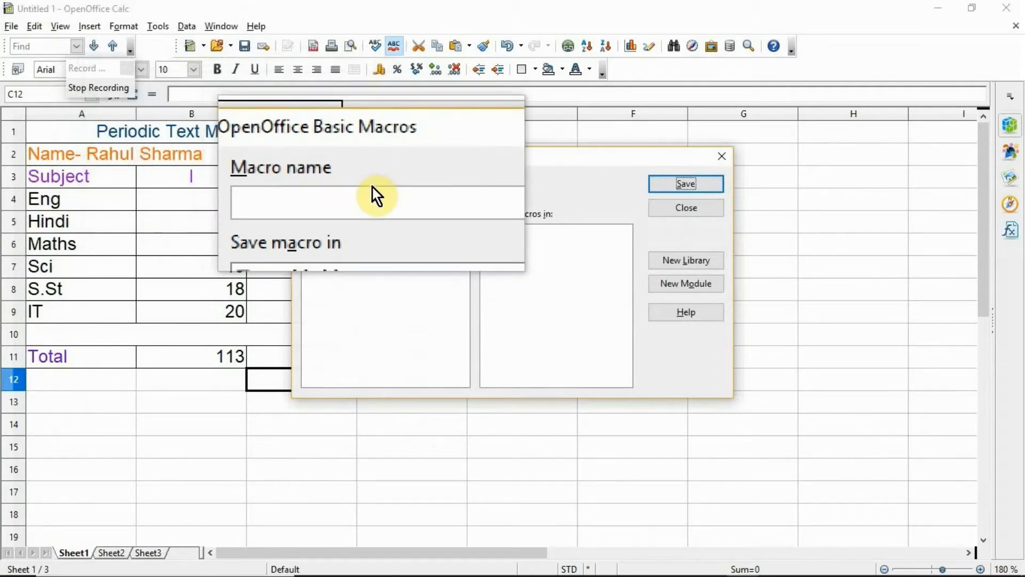
click(306, 256)
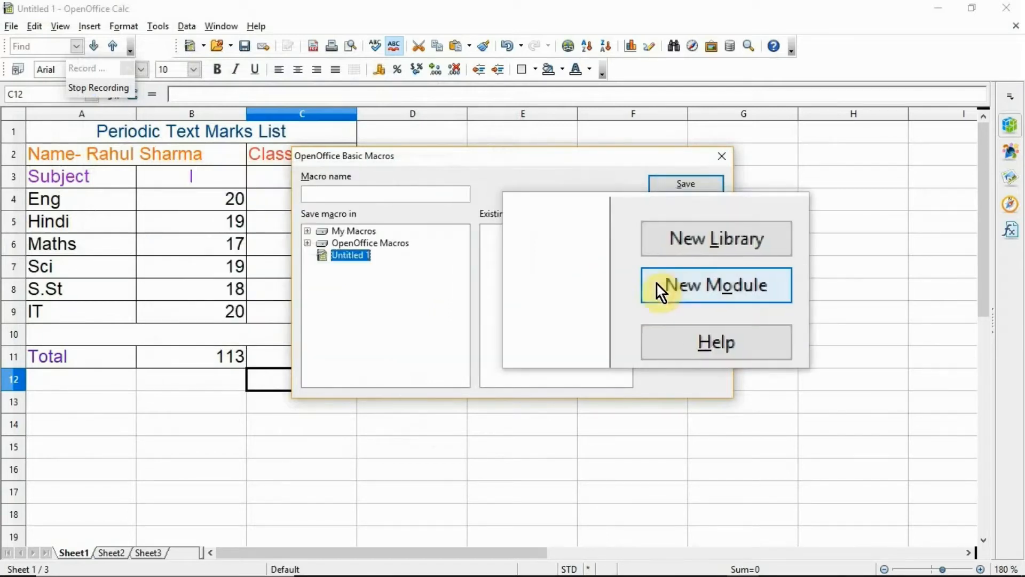
click(670, 261)
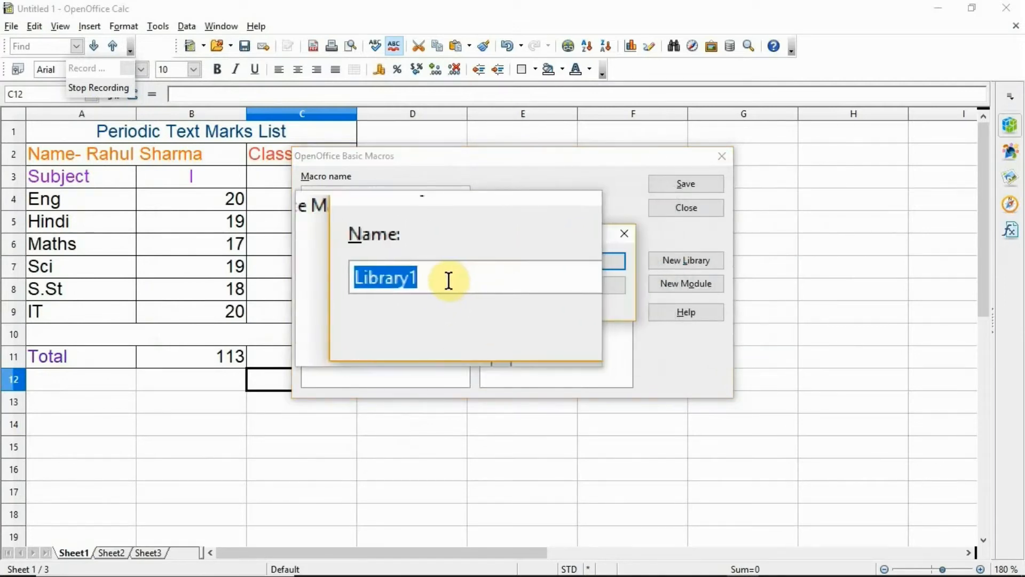
key(BackSpace)
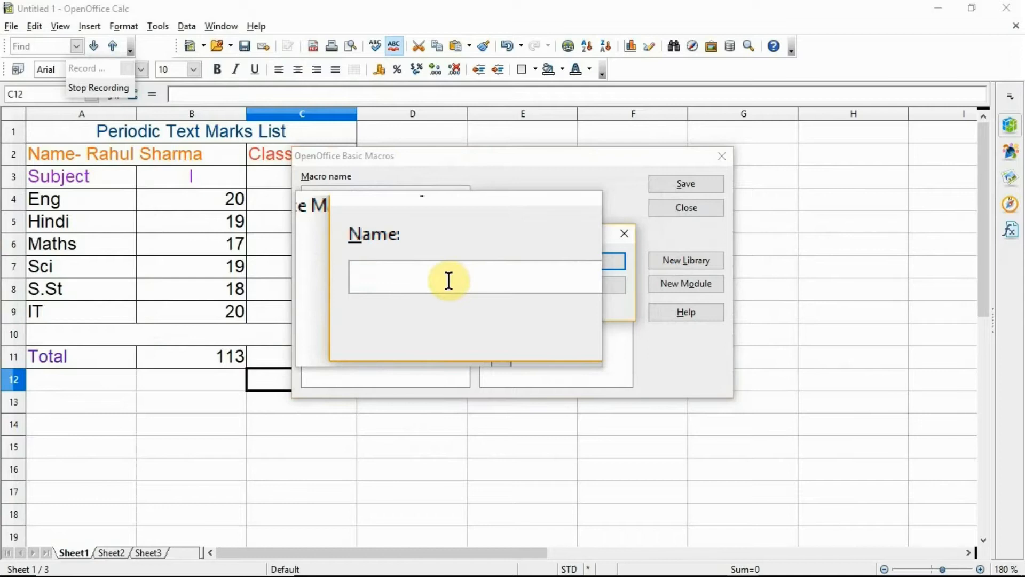
text(Test)
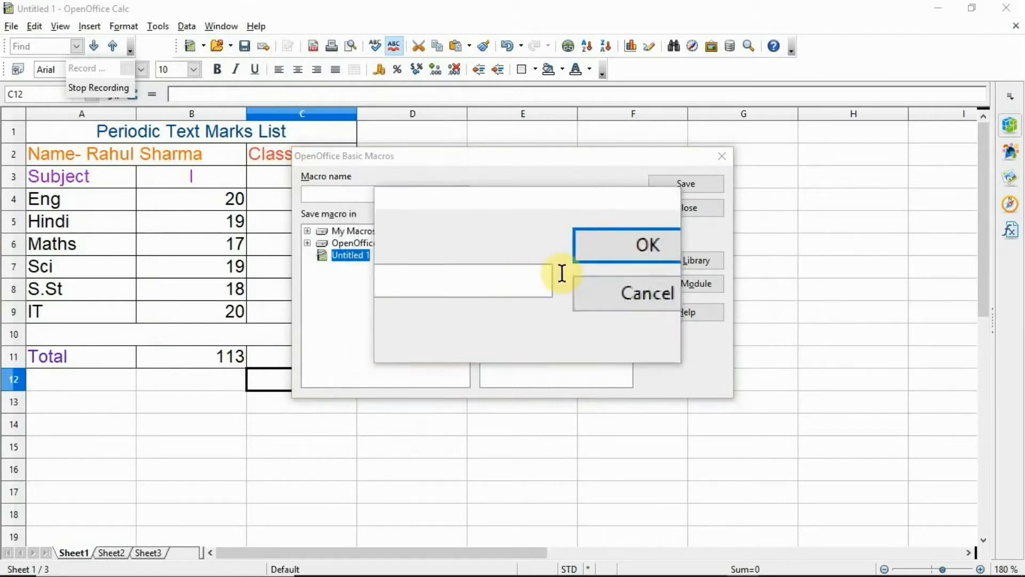
click(588, 265)
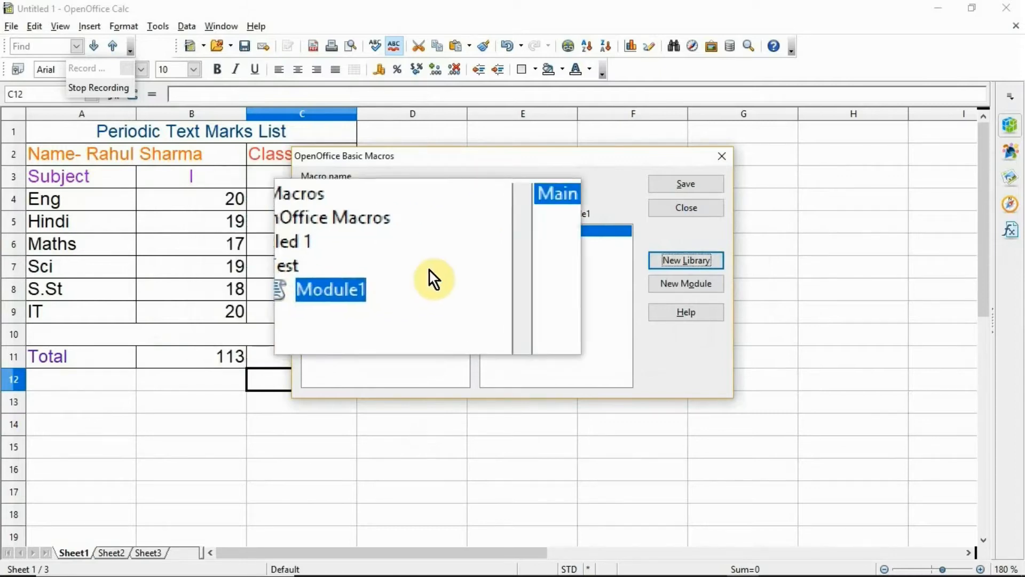
Name the recorded macro Total and save it in Module1 of the Test library
click(371, 194)
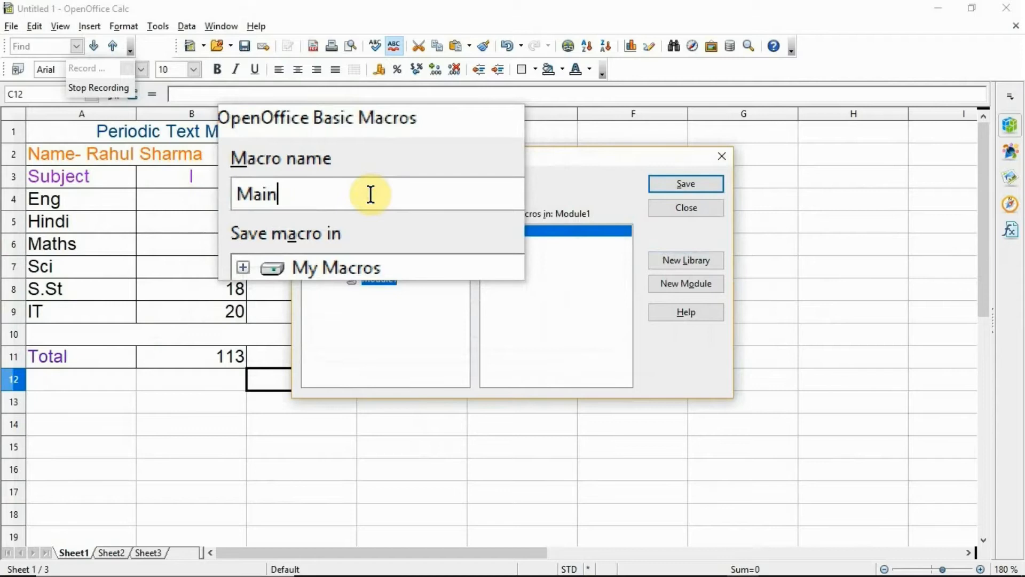
key(BackSpace)
key(BackSpace)
key(BackSpace)
key(BackSpace)
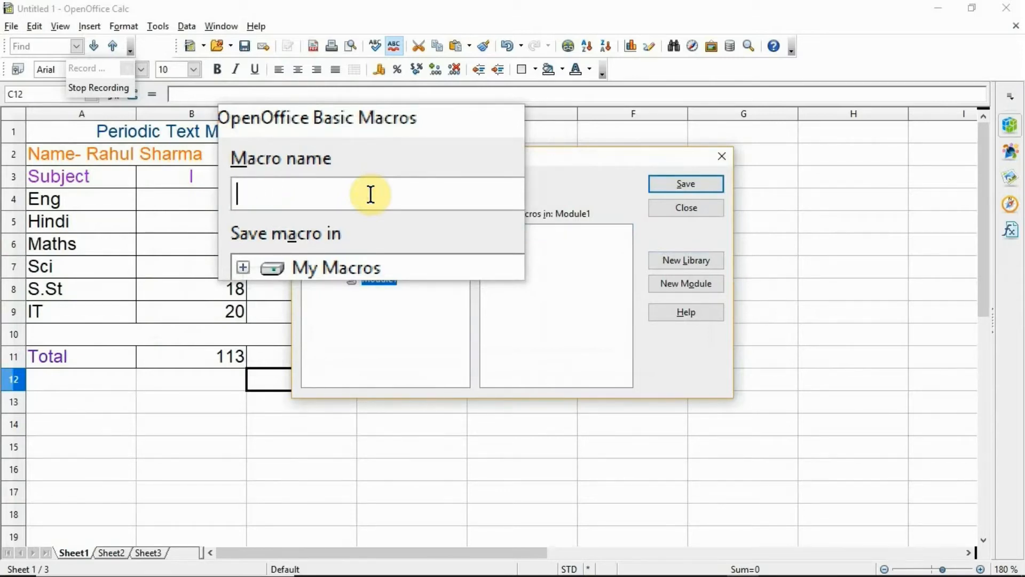
text(Total)
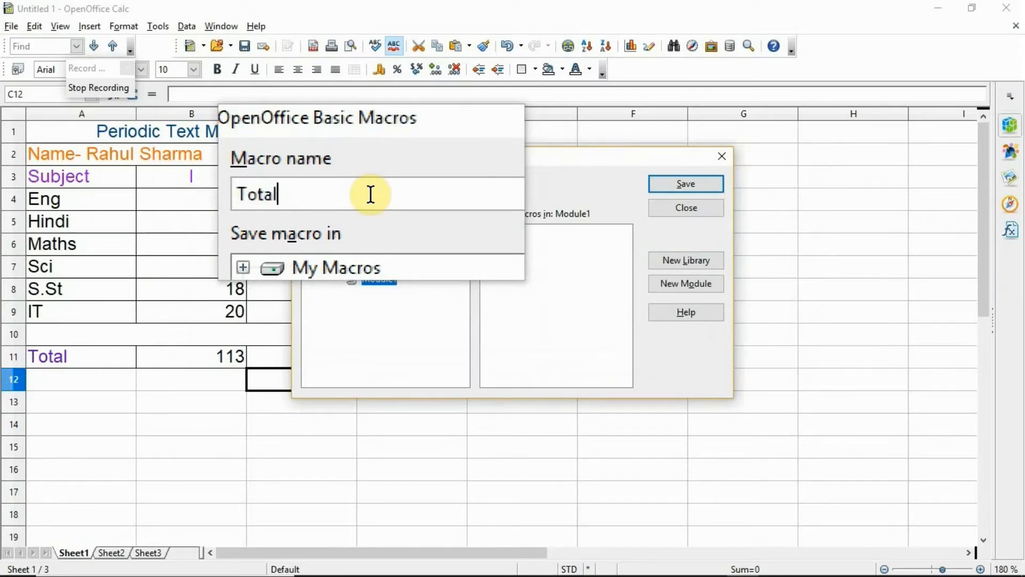
click(663, 190)
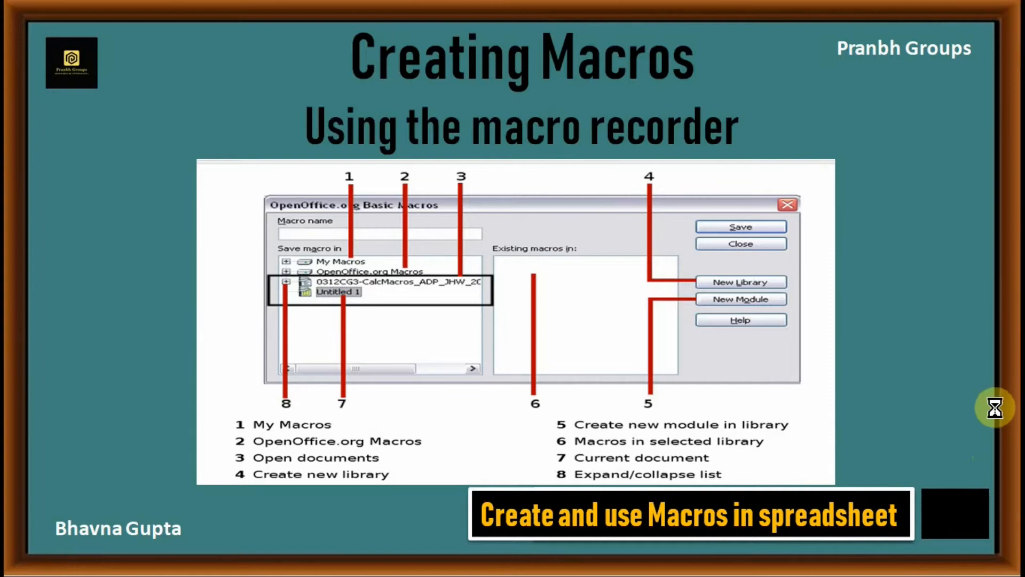
click(994, 408)
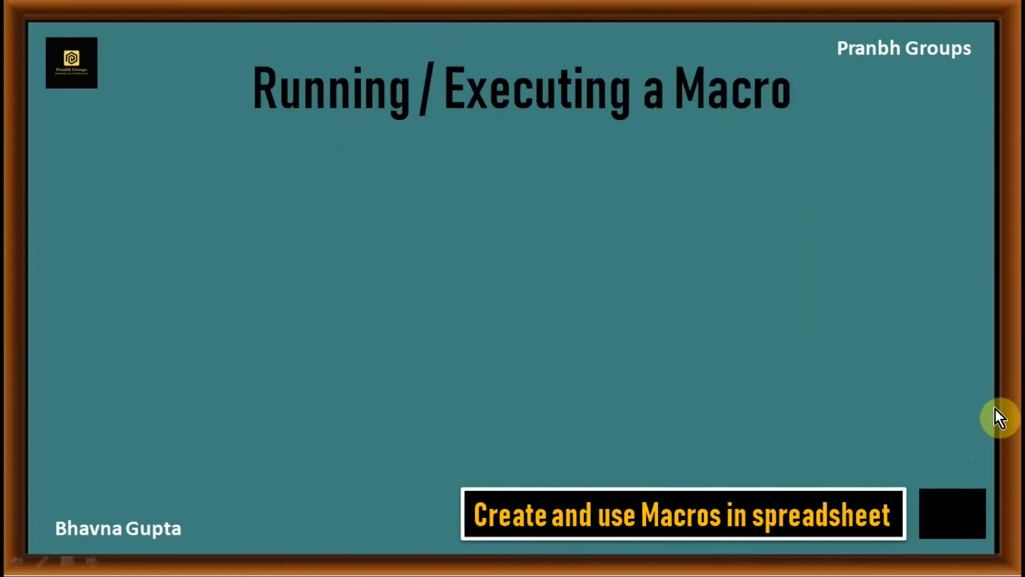
click(978, 406)
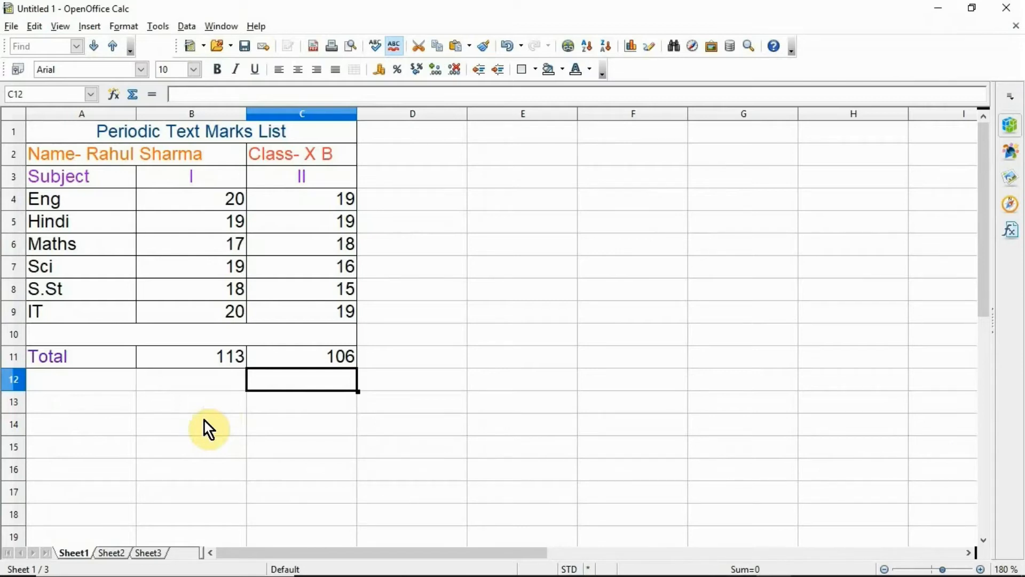
Check the empty Total rows of the marks lists on Sheet2 and Sheet3
click(116, 551)
click(143, 551)
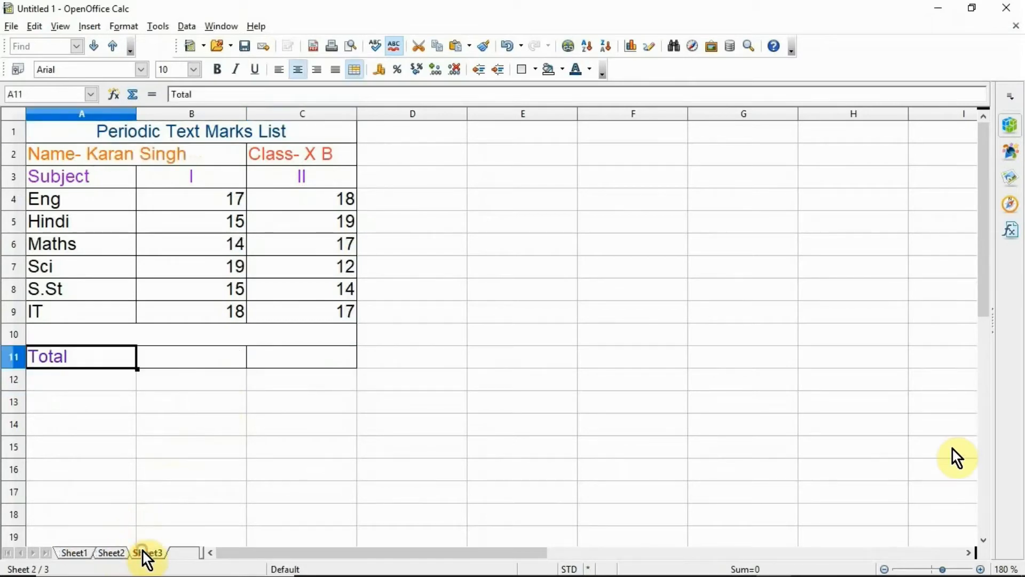
Run the Total macro from Module1 of the Untitled 1 document's Test library on Sheet2
click(116, 552)
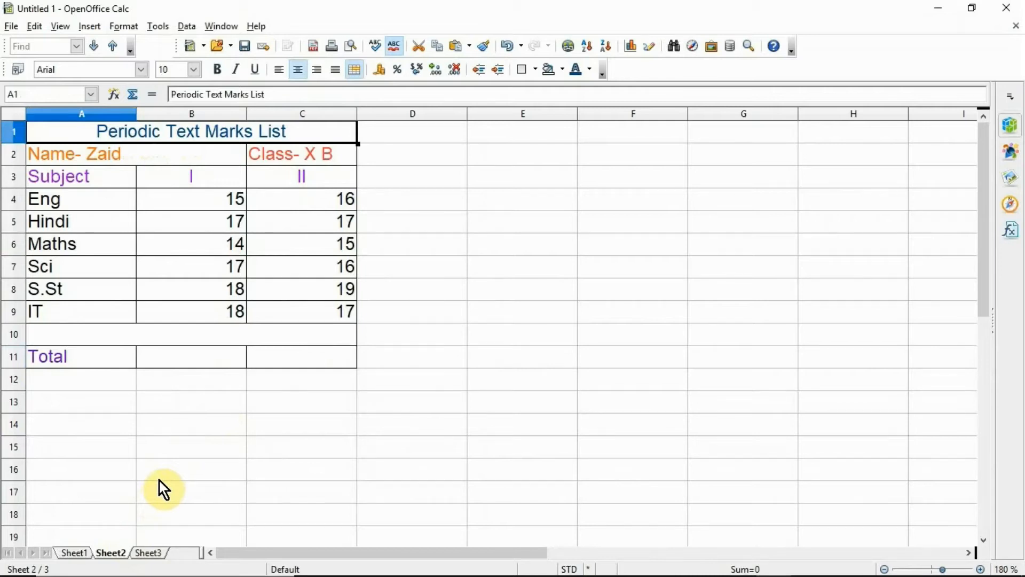
key(super+plus)
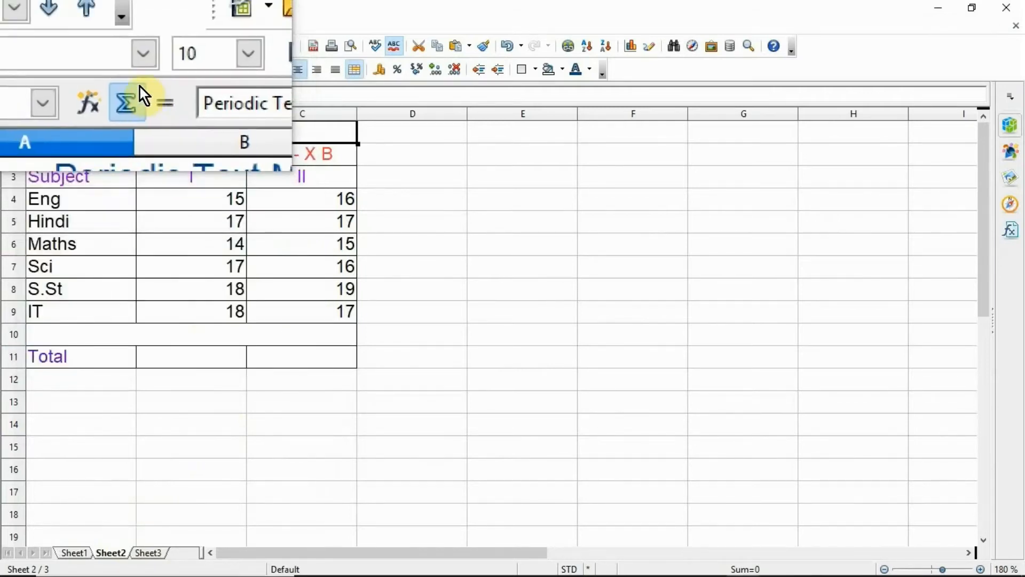
click(158, 29)
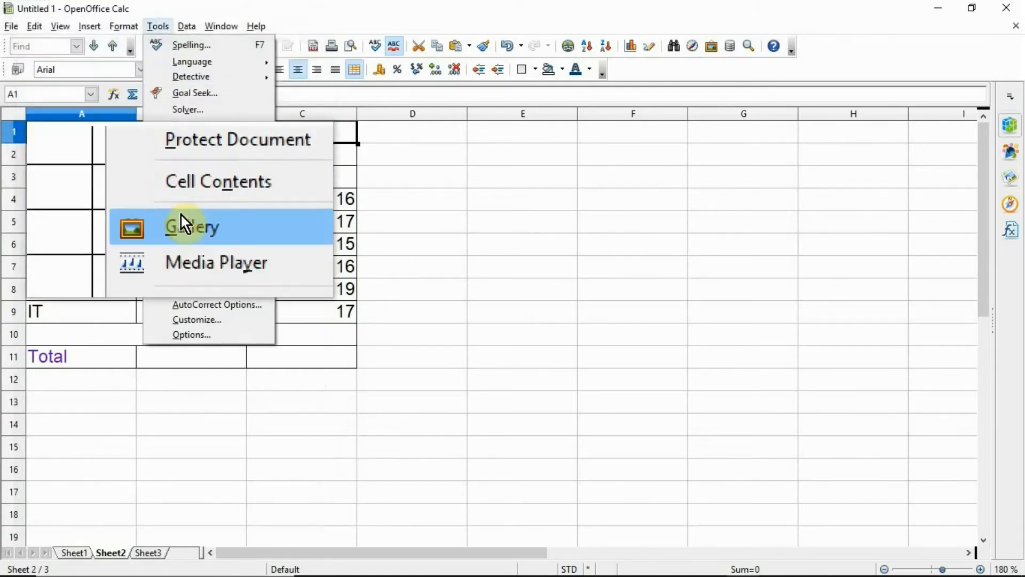
mouse_move(185, 259)
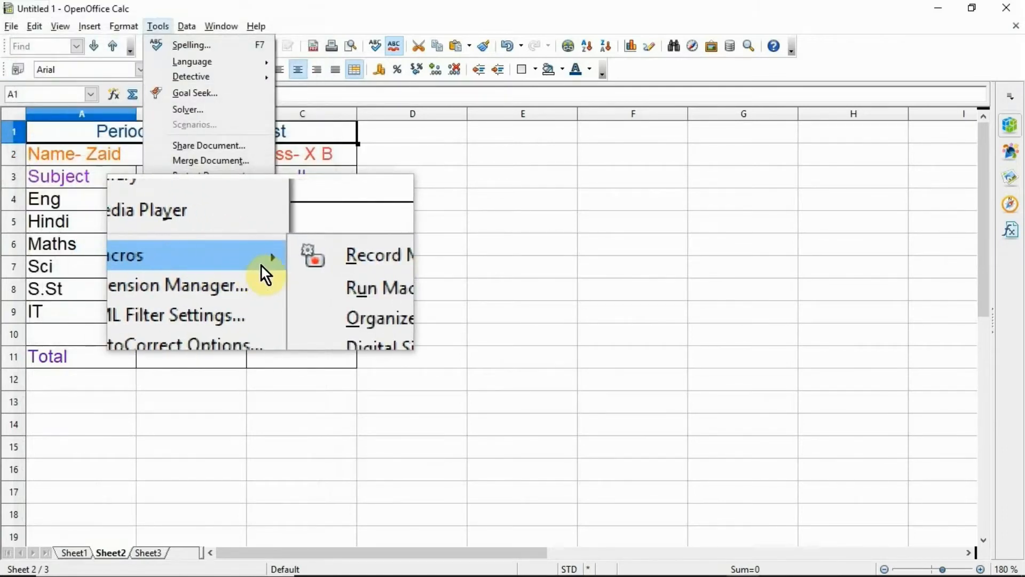
click(329, 283)
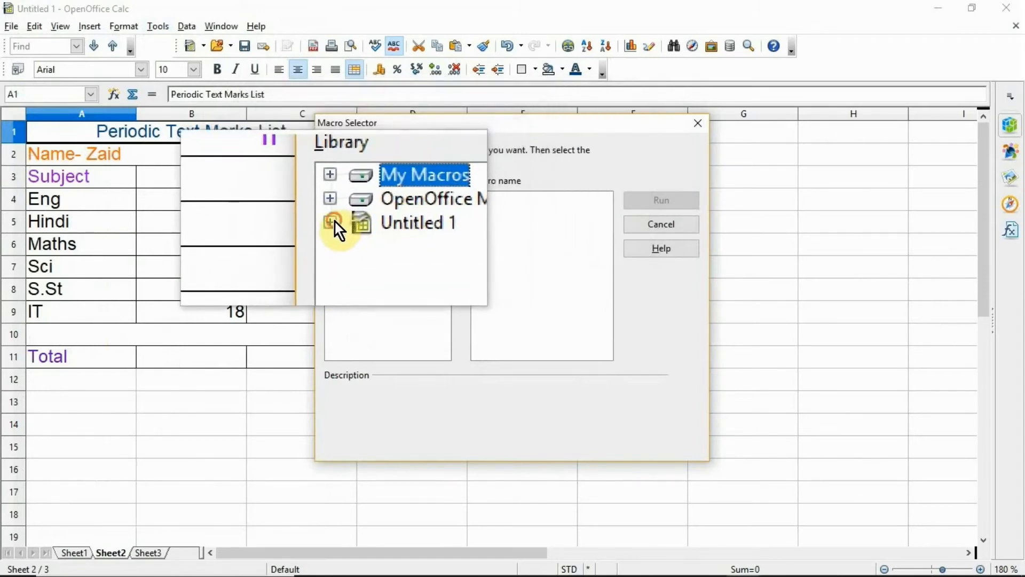
click(335, 223)
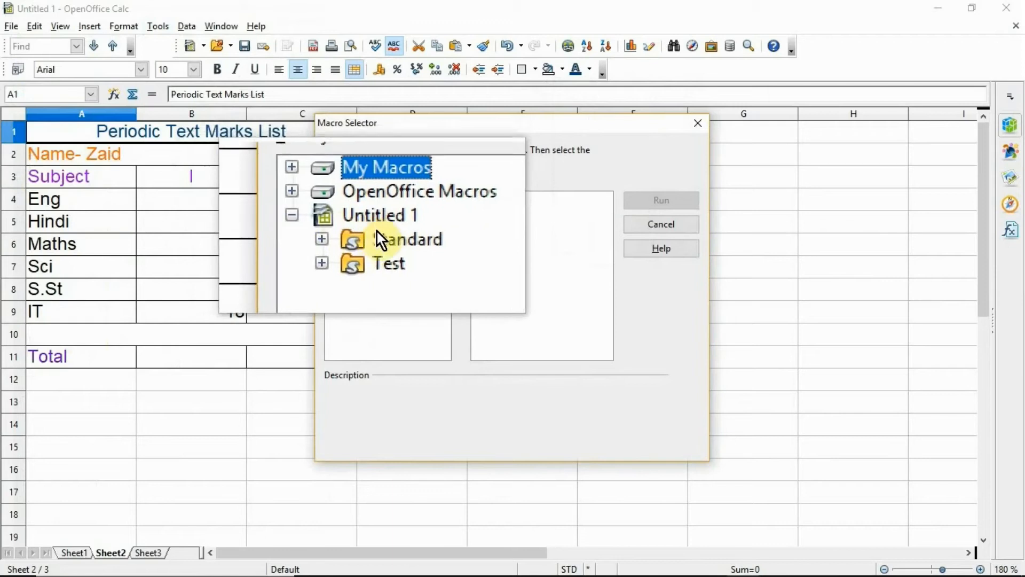
click(350, 245)
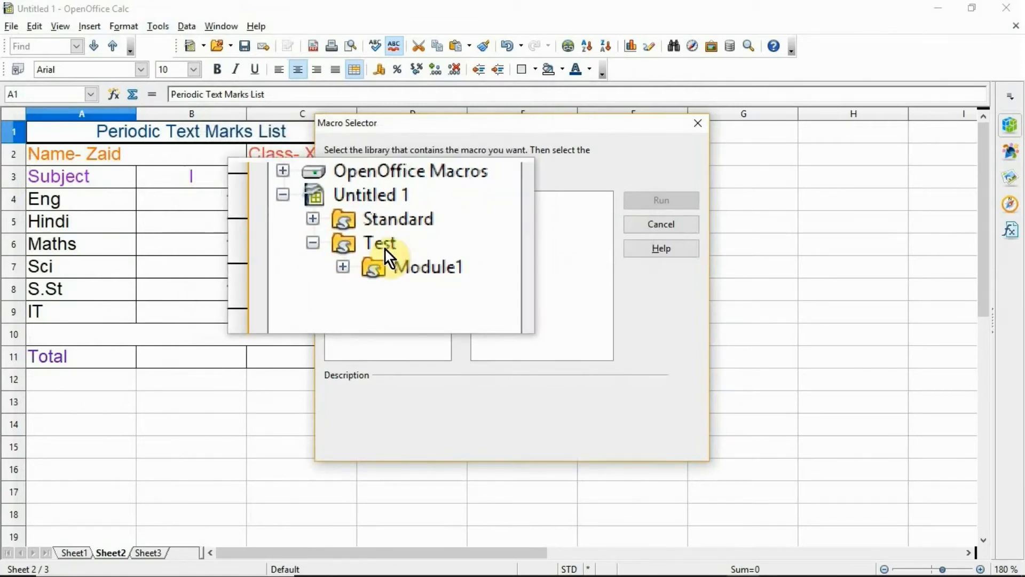
click(408, 258)
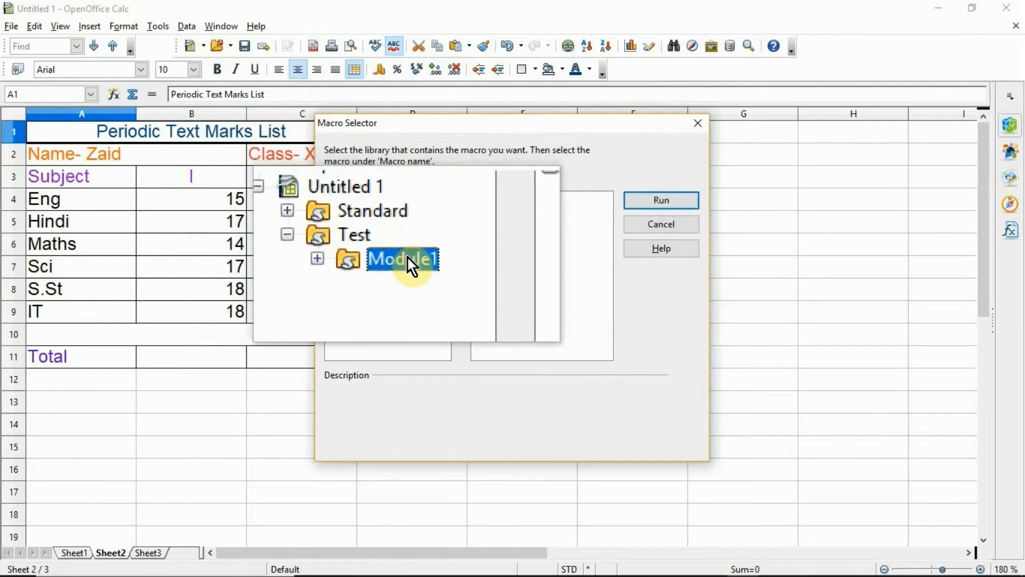
click(494, 210)
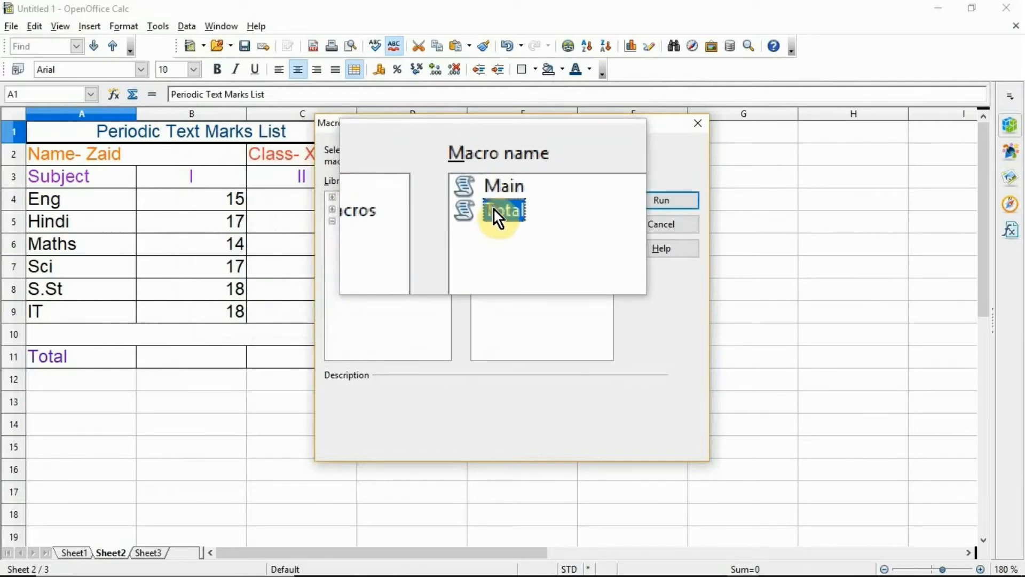
click(641, 203)
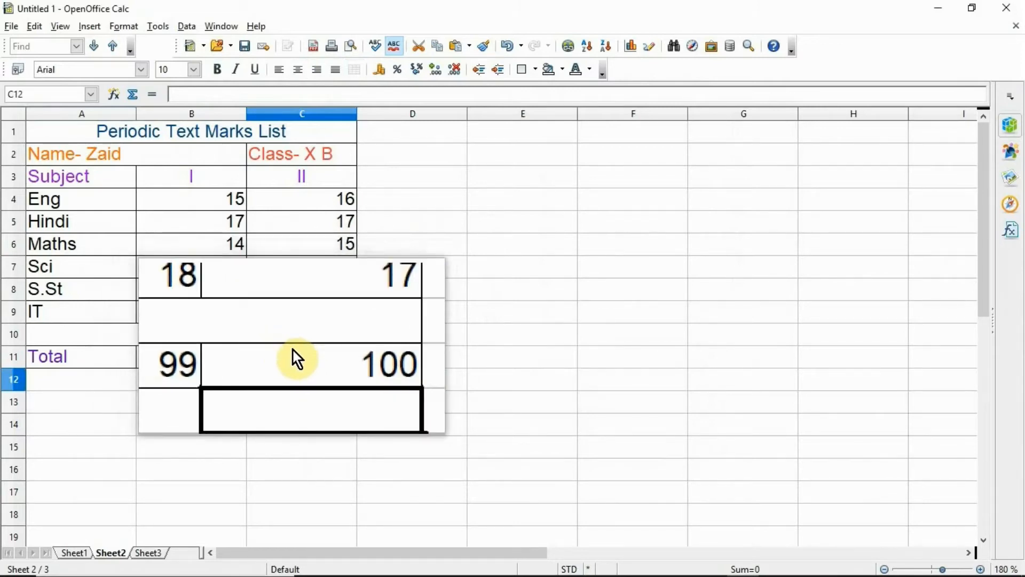
Run the Total macro from Module1 of the Test library on Sheet3, with cell B11 selected
click(147, 553)
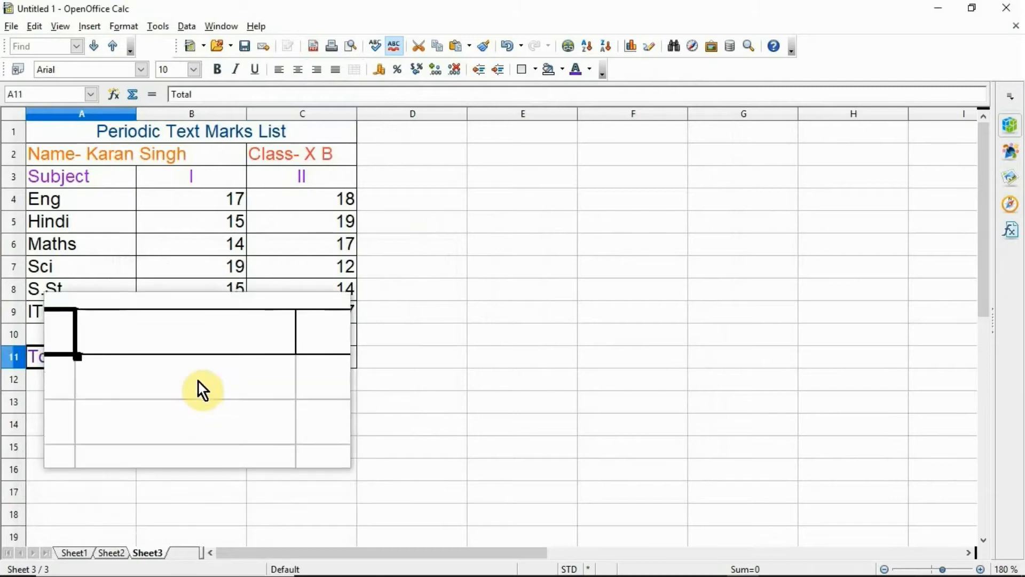
click(201, 363)
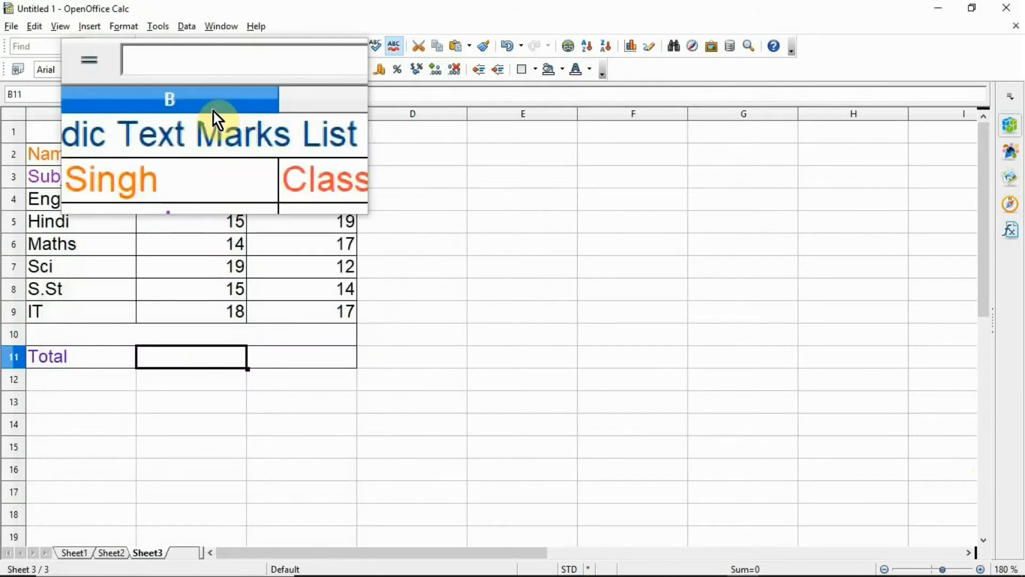
click(165, 28)
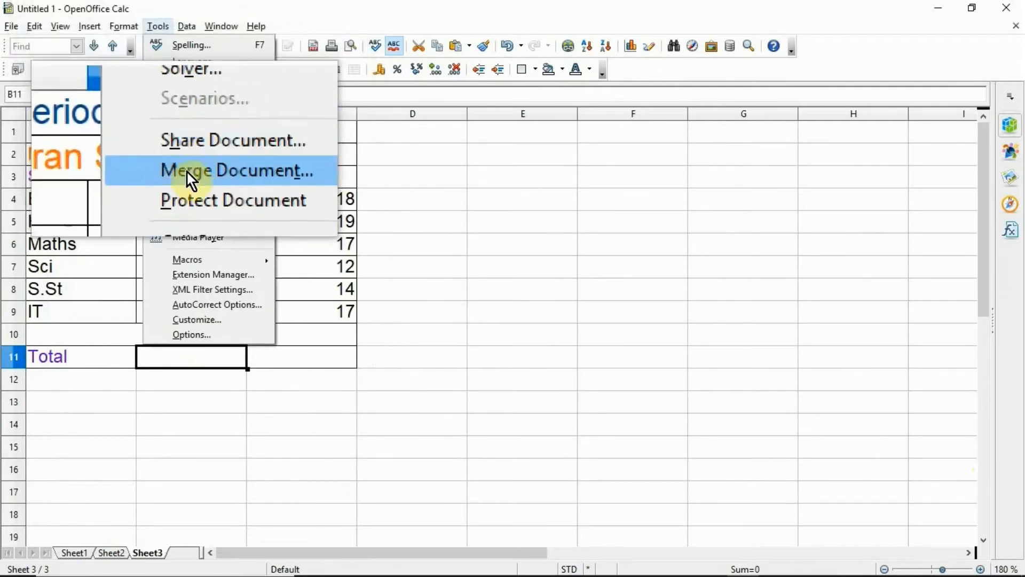
mouse_move(193, 261)
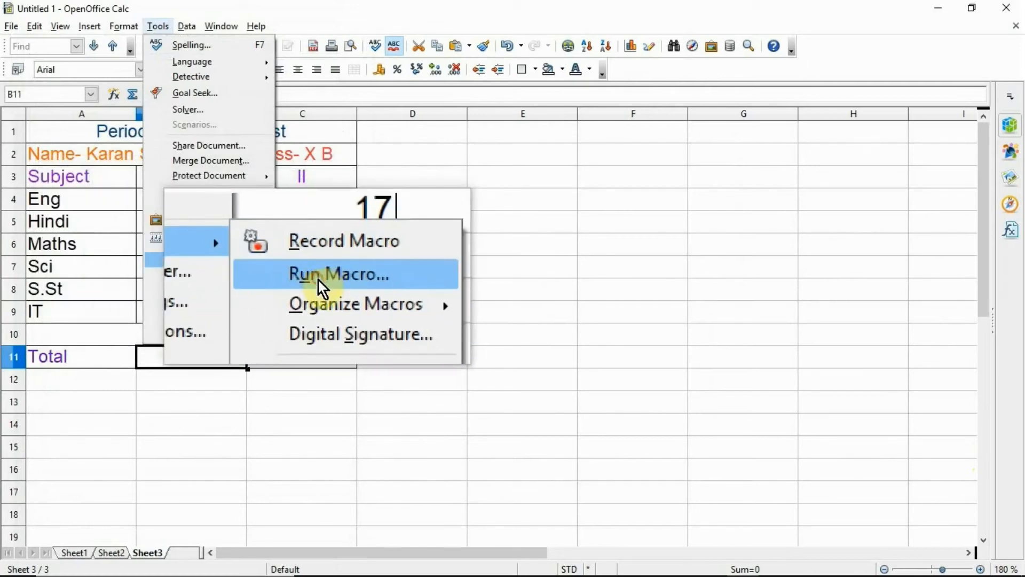
click(318, 281)
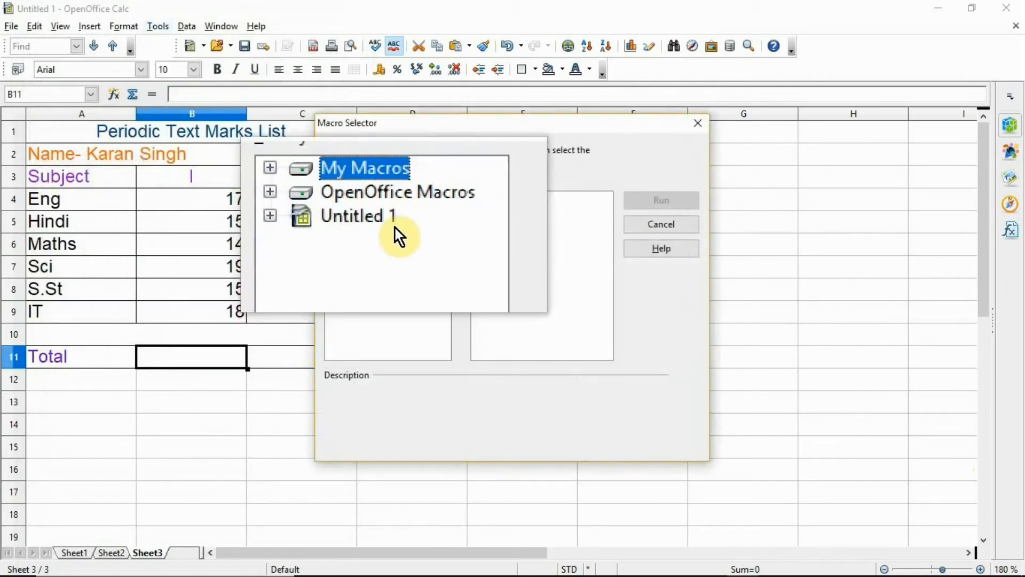
click(368, 224)
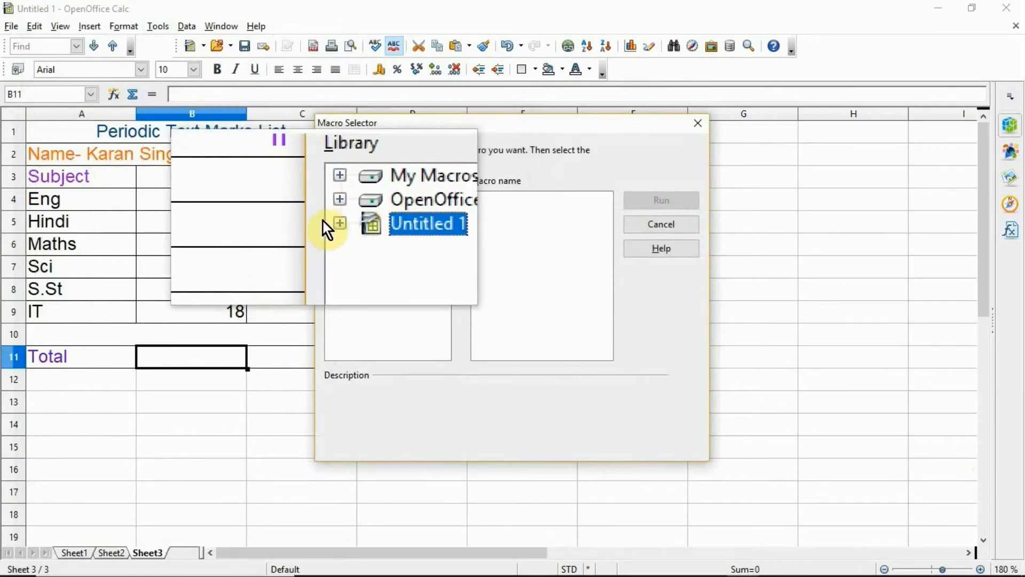
click(331, 221)
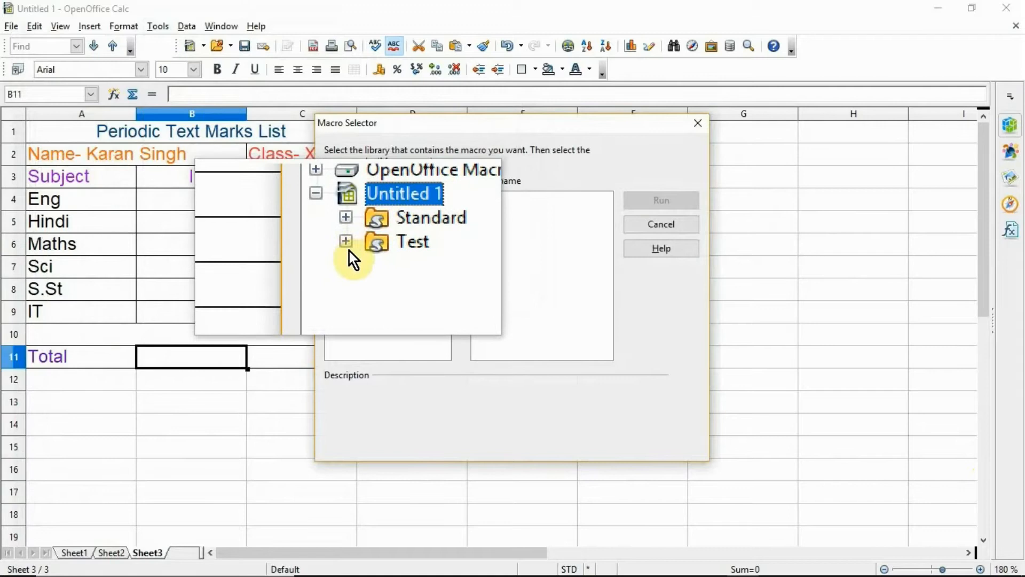
click(348, 246)
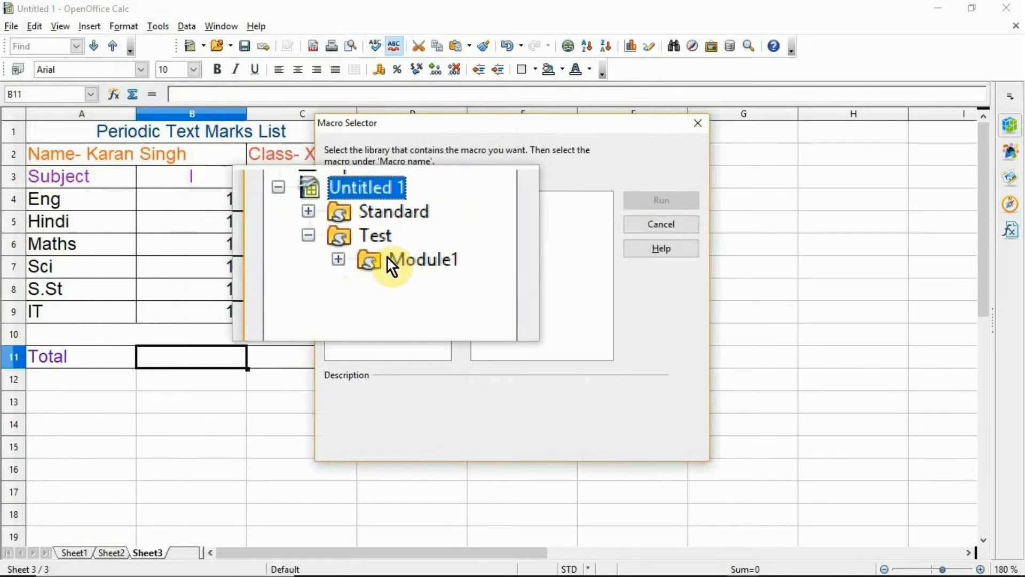
click(402, 261)
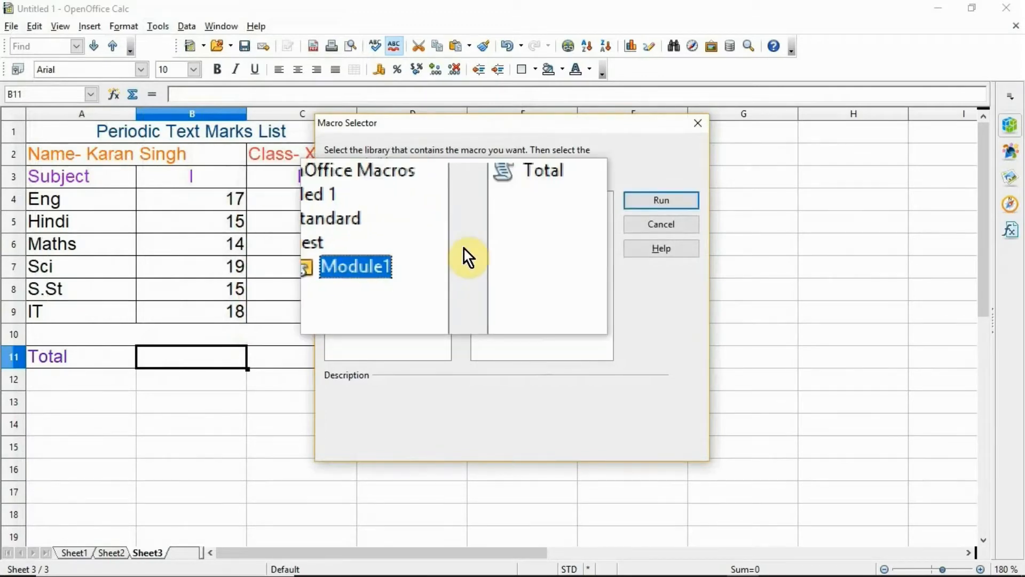
click(522, 211)
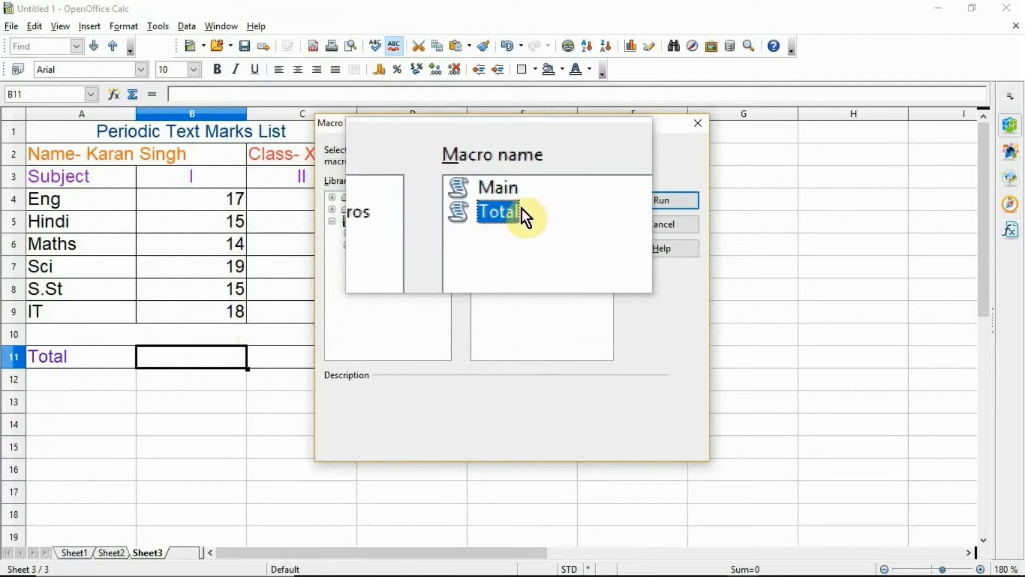
click(651, 198)
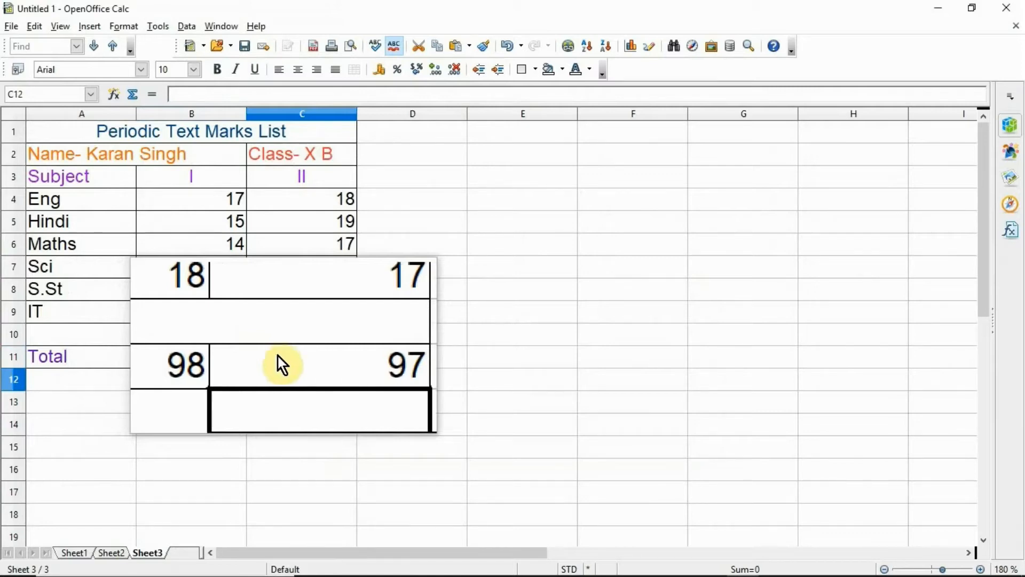
Review the Total rows of the marks lists on Sheet1, Sheet2 and Sheet3
click(74, 555)
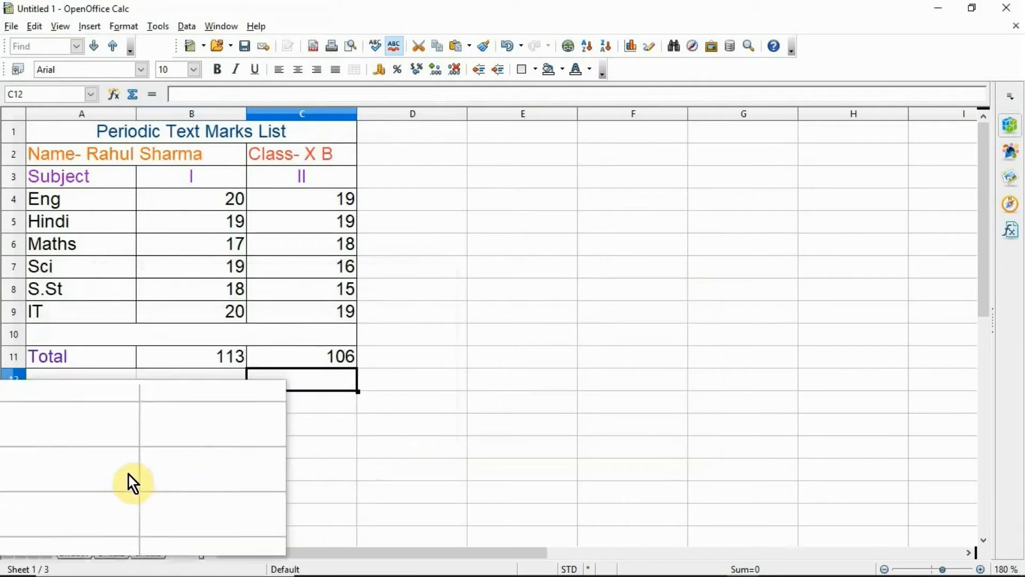
click(115, 558)
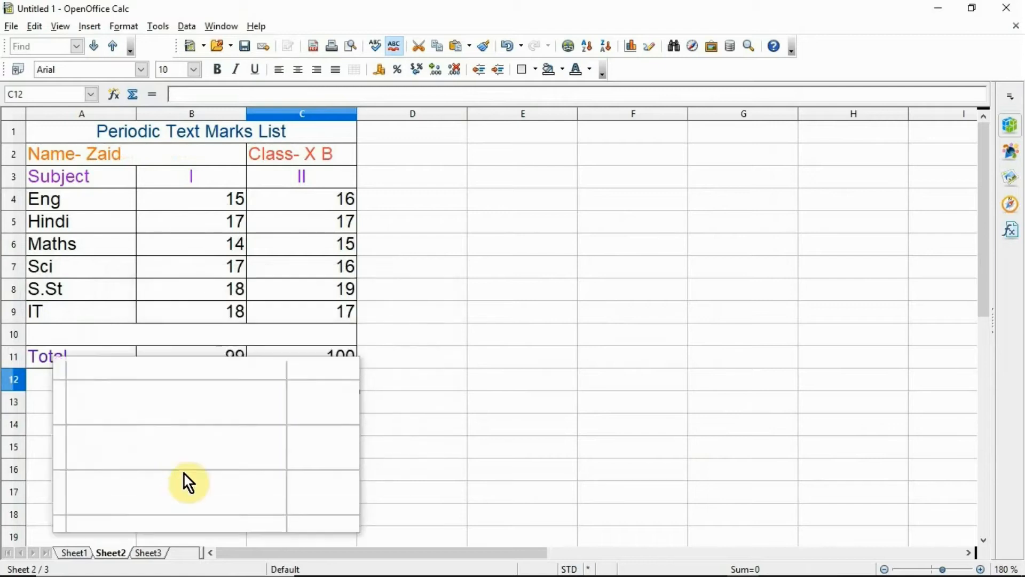
click(153, 553)
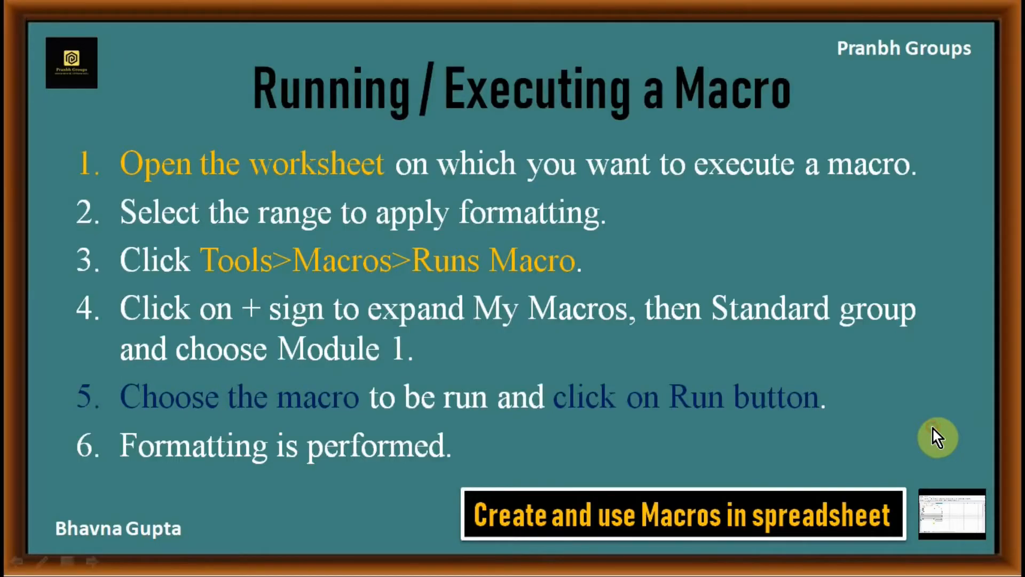
click(936, 435)
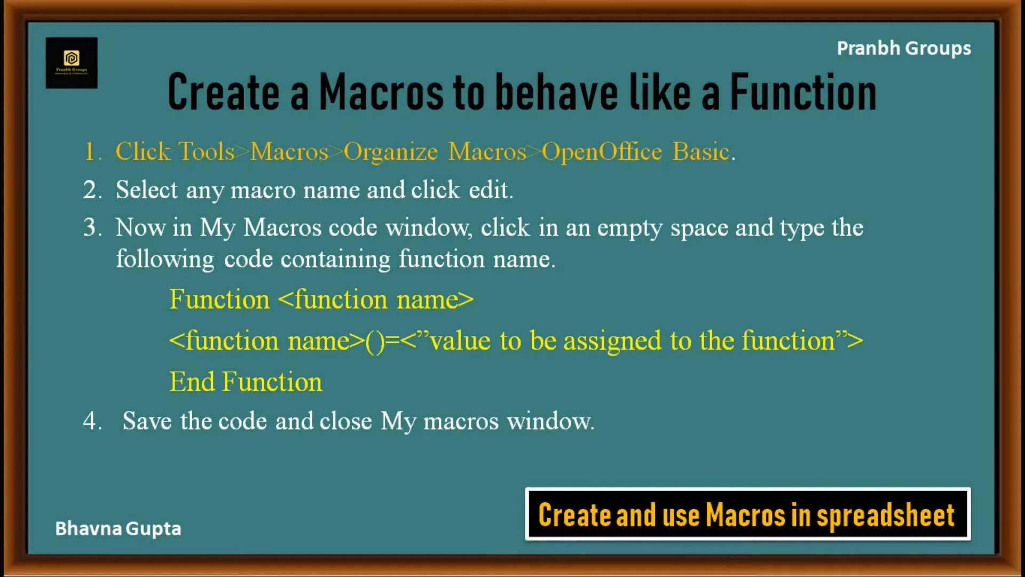
click(976, 372)
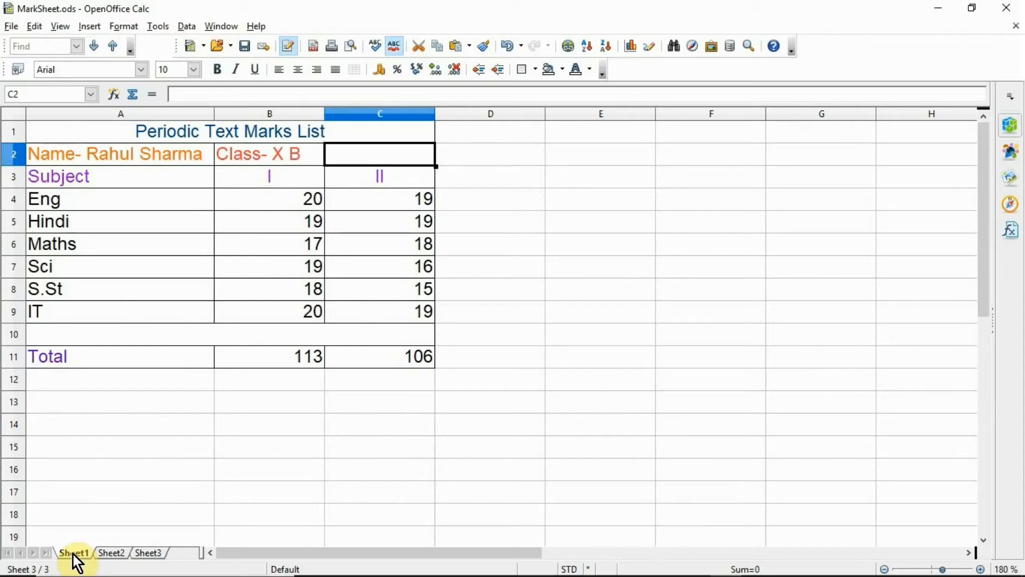
Open the Total macro in Module1 of MarkSheet.ods' Test library for editing in the OpenOffice Basic editor
click(73, 555)
click(158, 26)
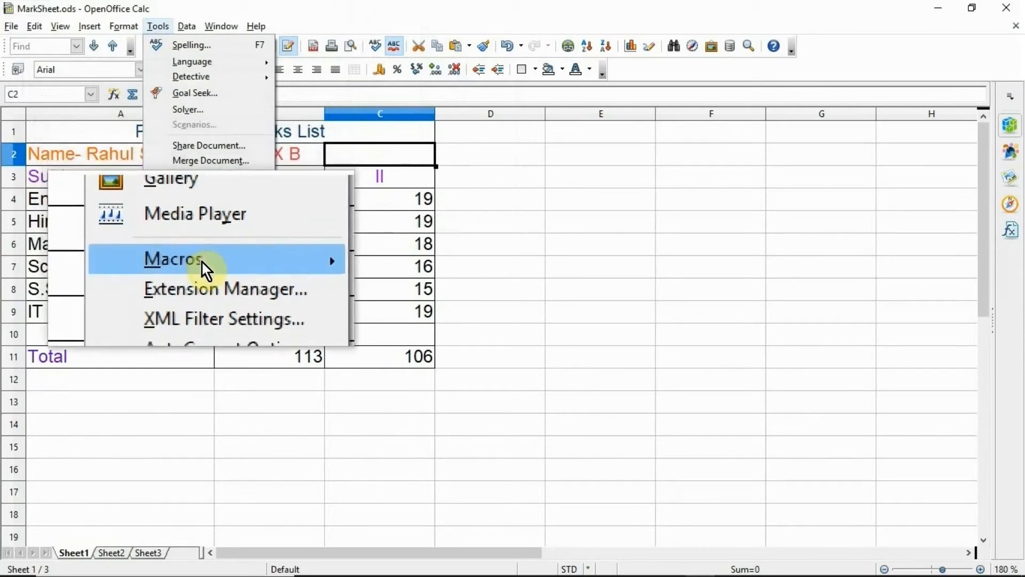
mouse_move(203, 262)
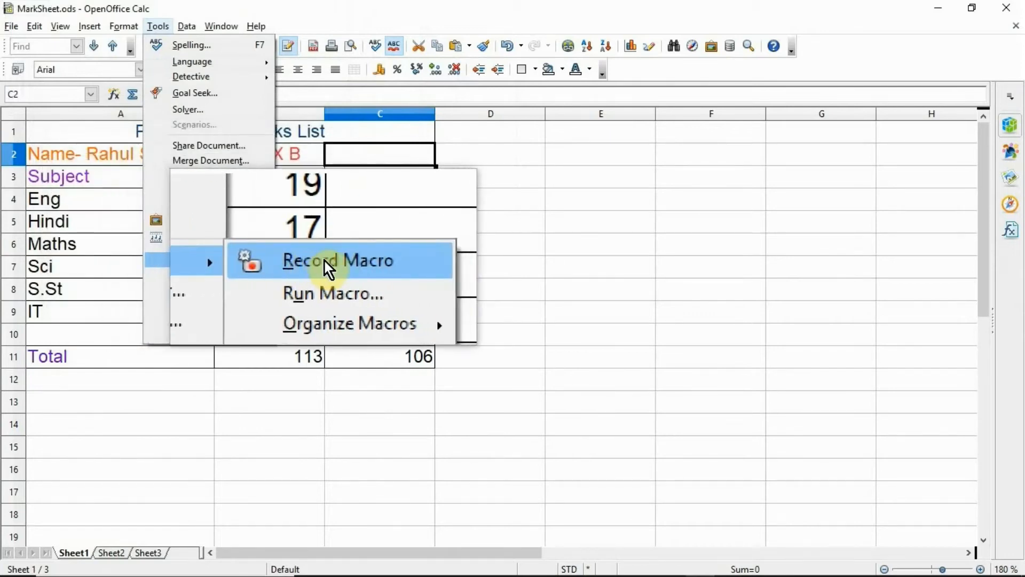
mouse_move(328, 290)
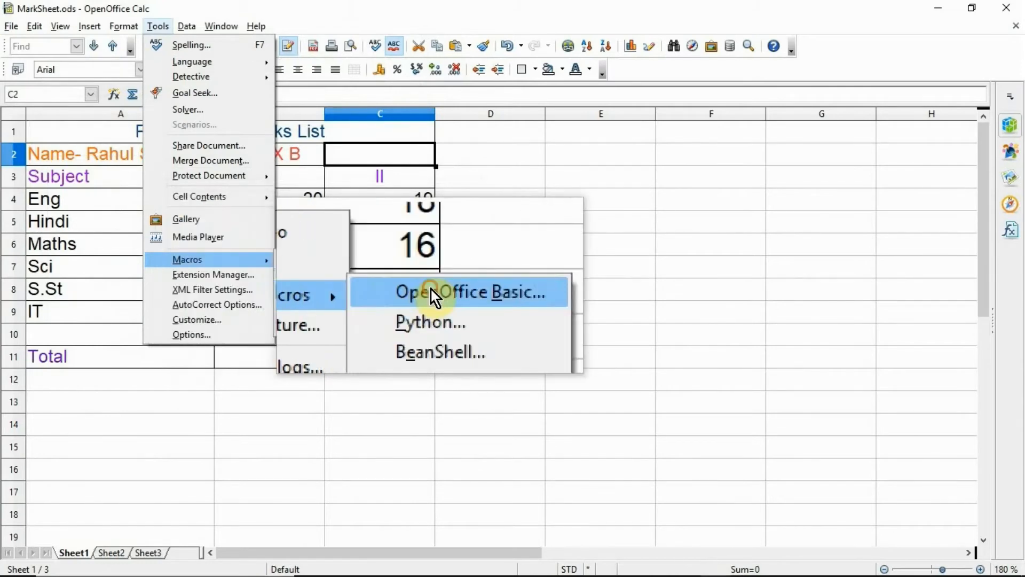
click(431, 289)
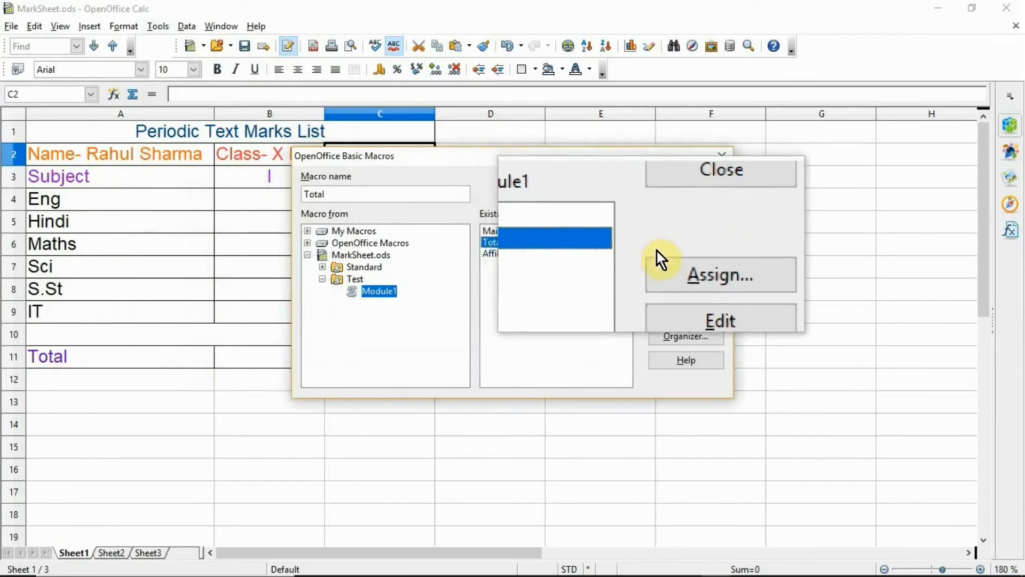
click(671, 287)
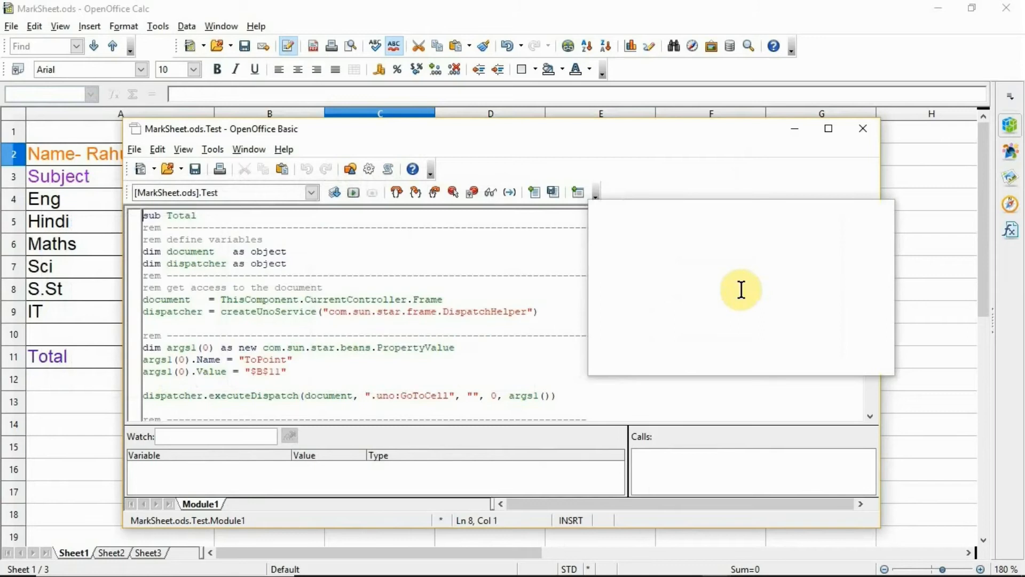
Declare a new function School_Code() on its own line below the Affiliation_Code function at the end of Module1
drag(869, 270, 873, 407)
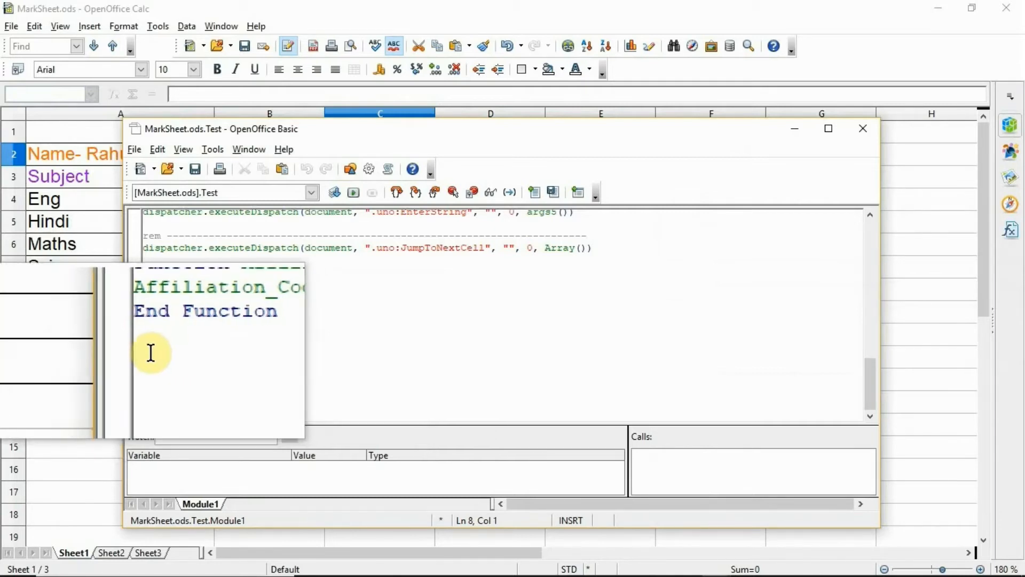
click(144, 356)
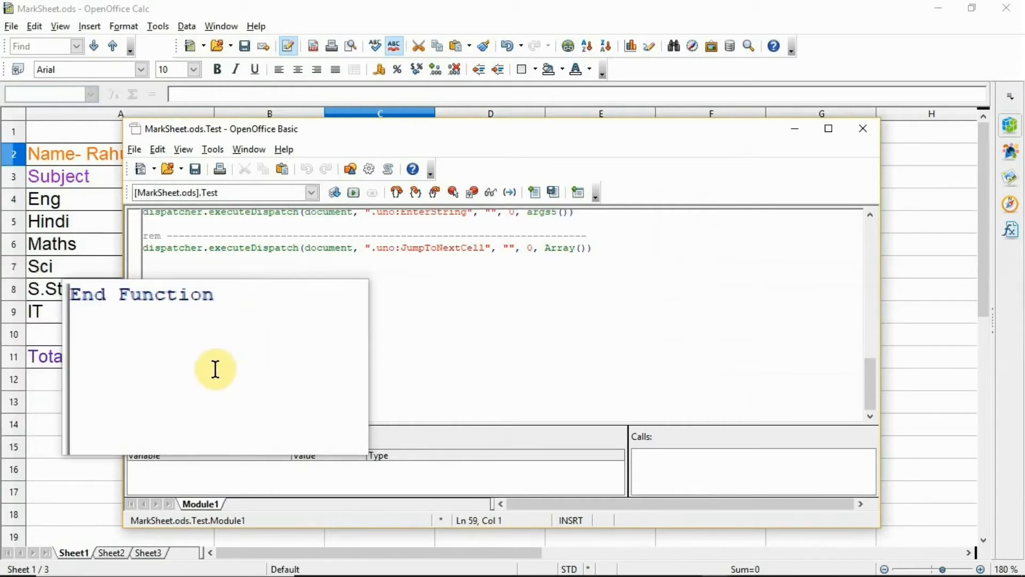
text(Function)
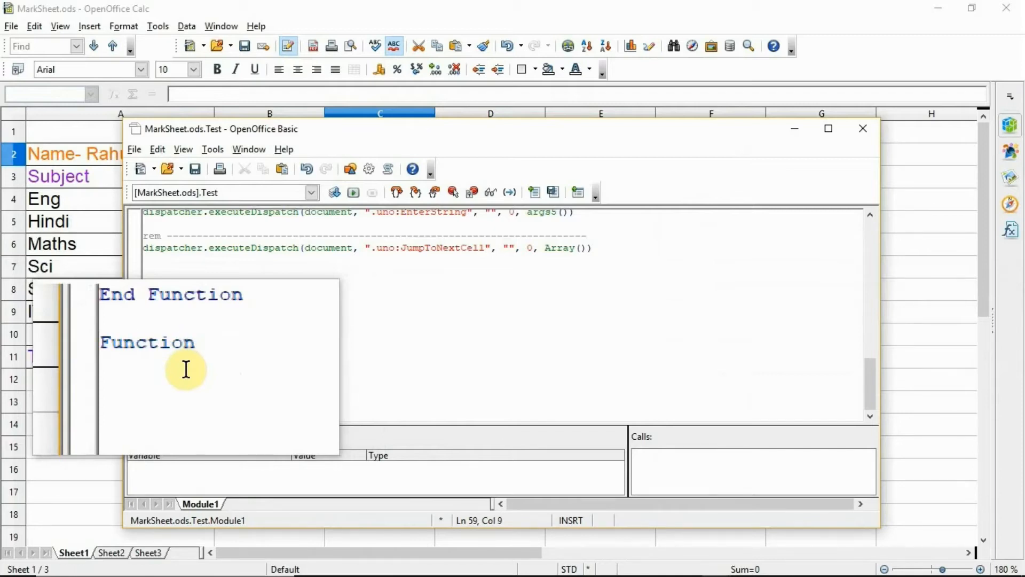
text( School)
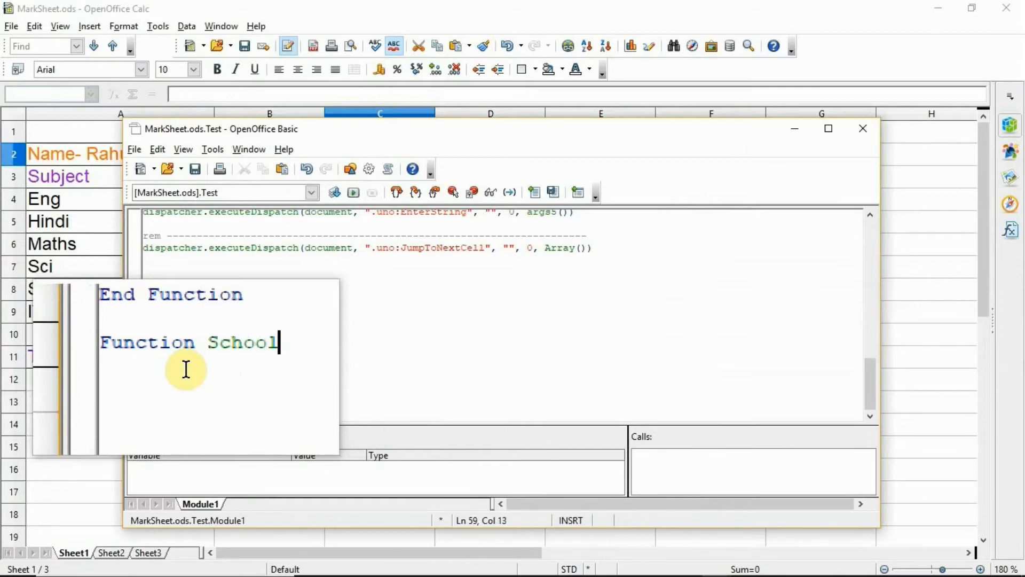
text(_Code)
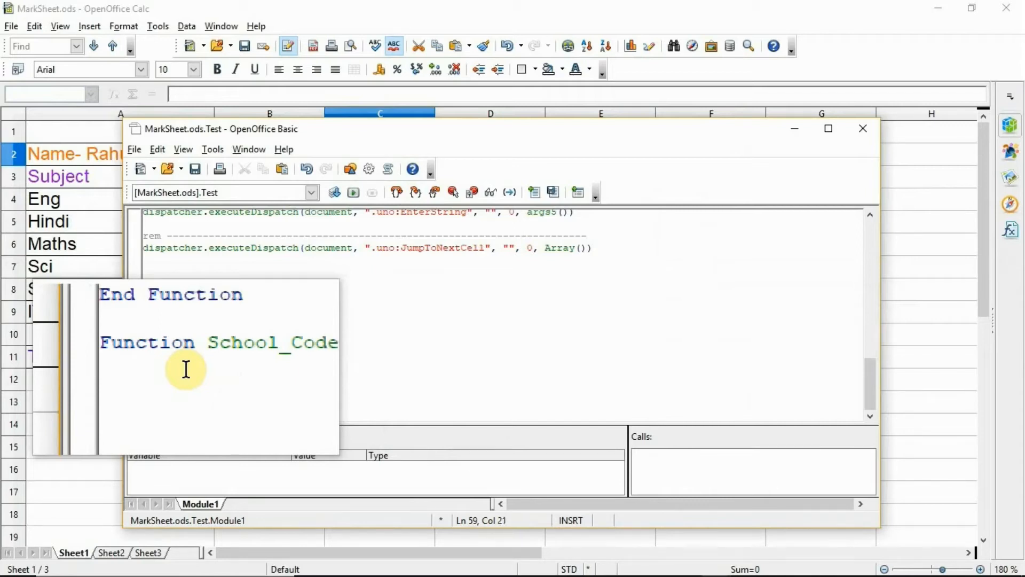
text(())
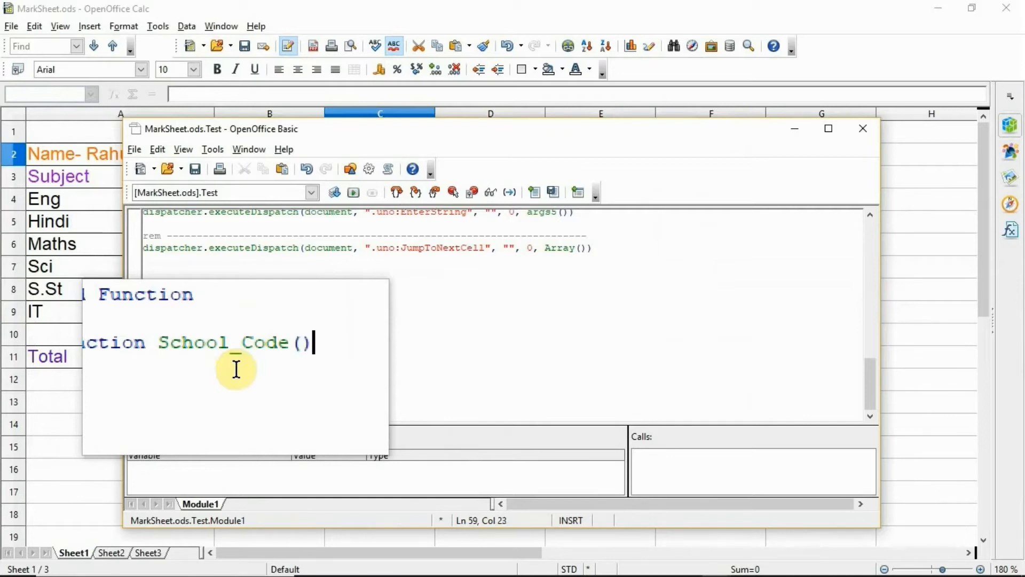
key(Return)
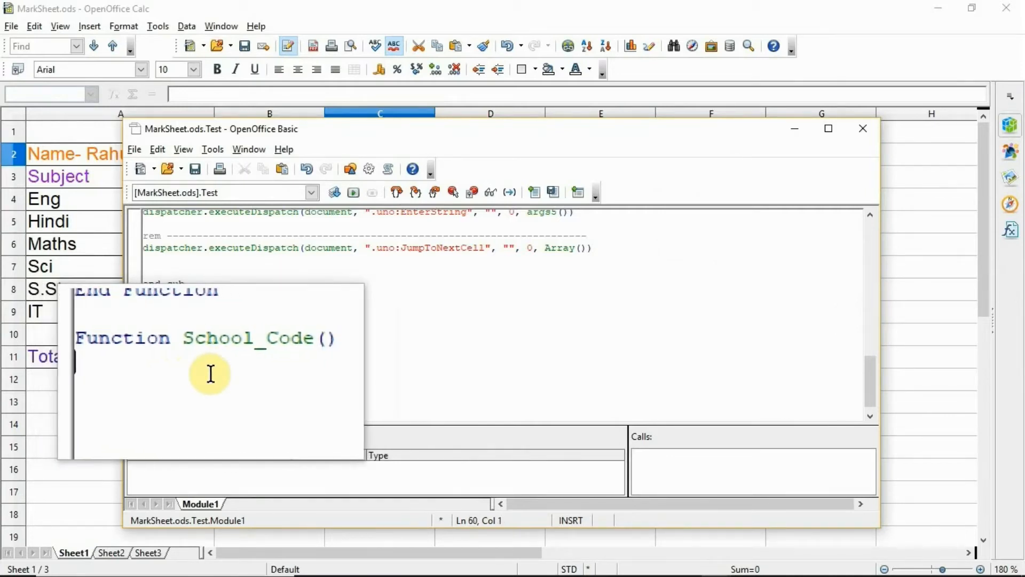
Write the School_Code function's body so it returns the text "2121", and finish it with End Function
text(School_Code=")
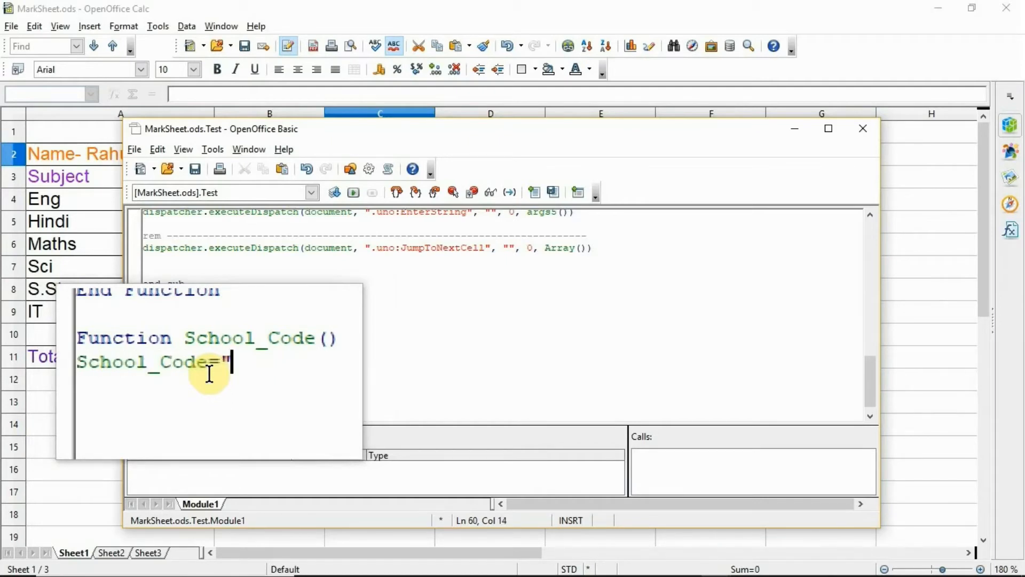
click(901, 517)
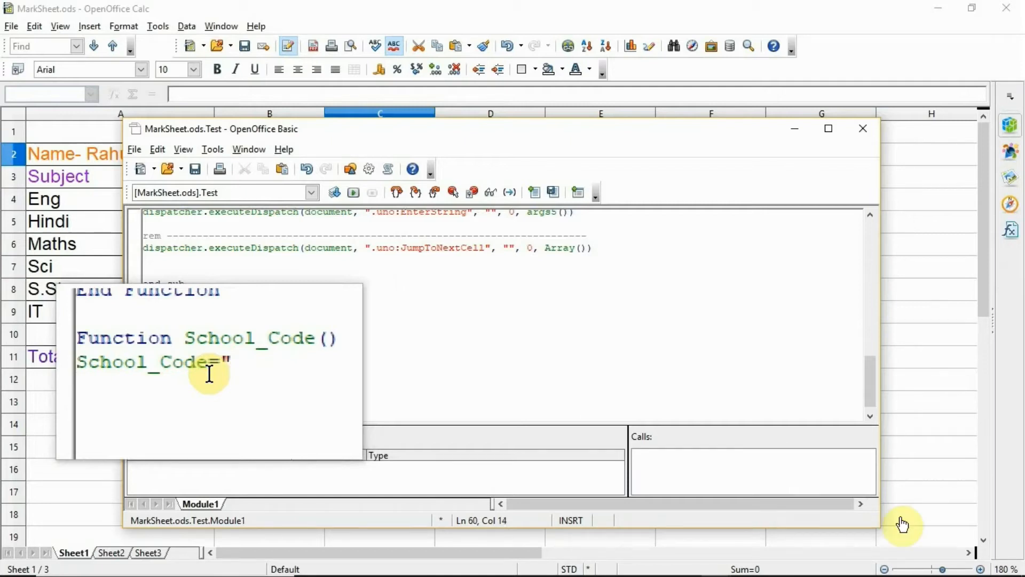
text(2121)
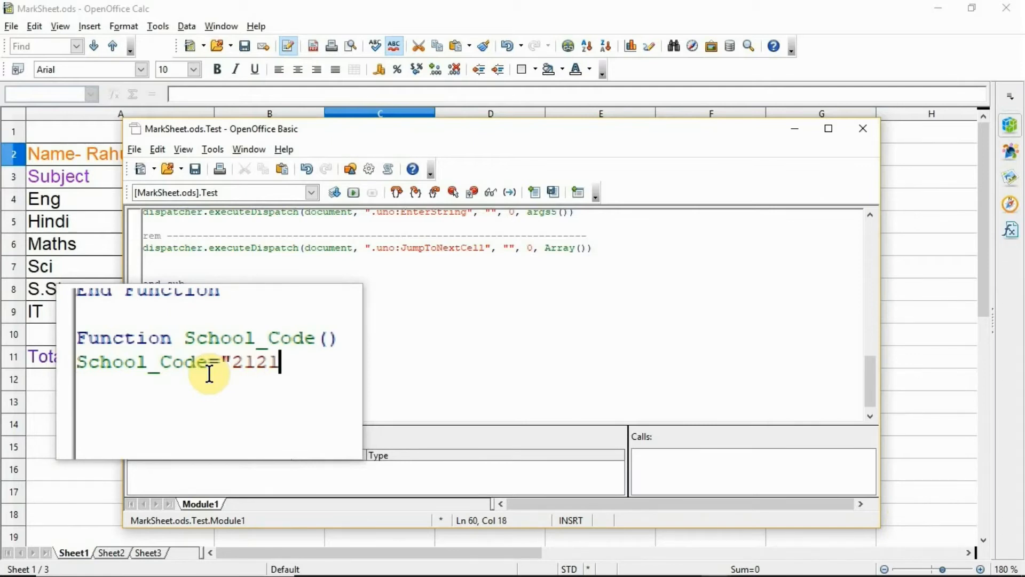
text(")
key(Return)
text(End F)
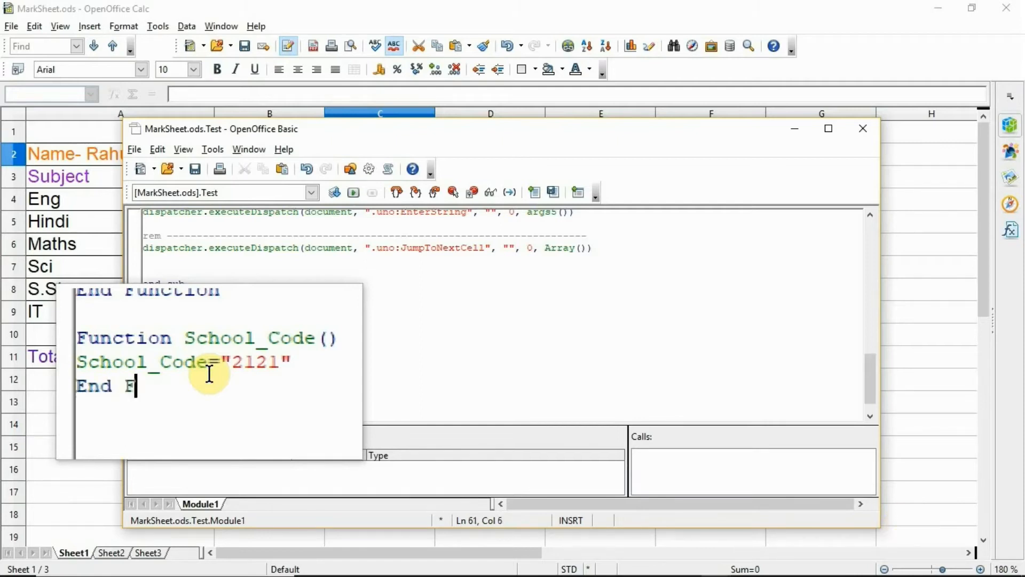
text(unction)
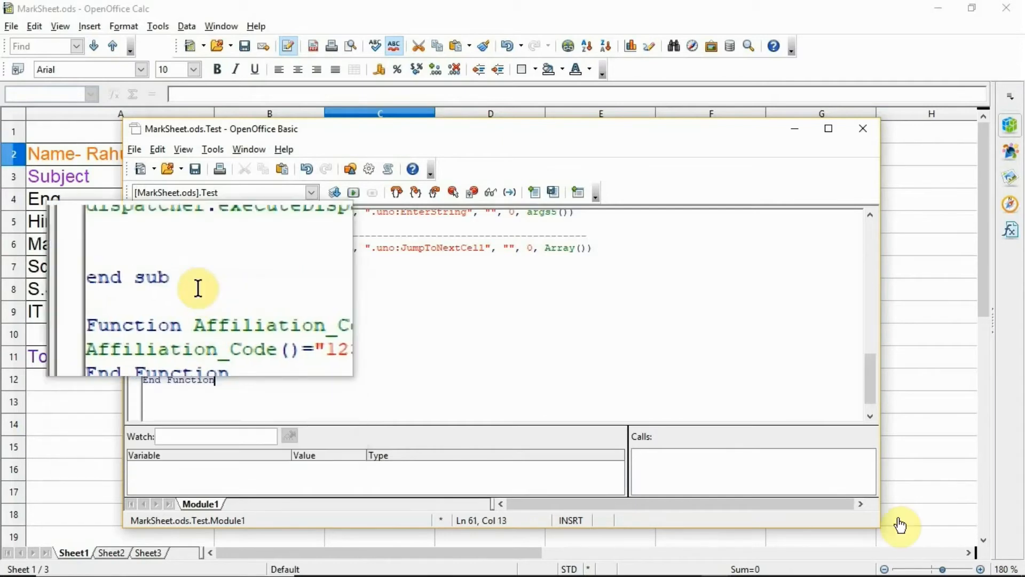
Save the edited macro module and close the OpenOffice Basic editor
click(134, 149)
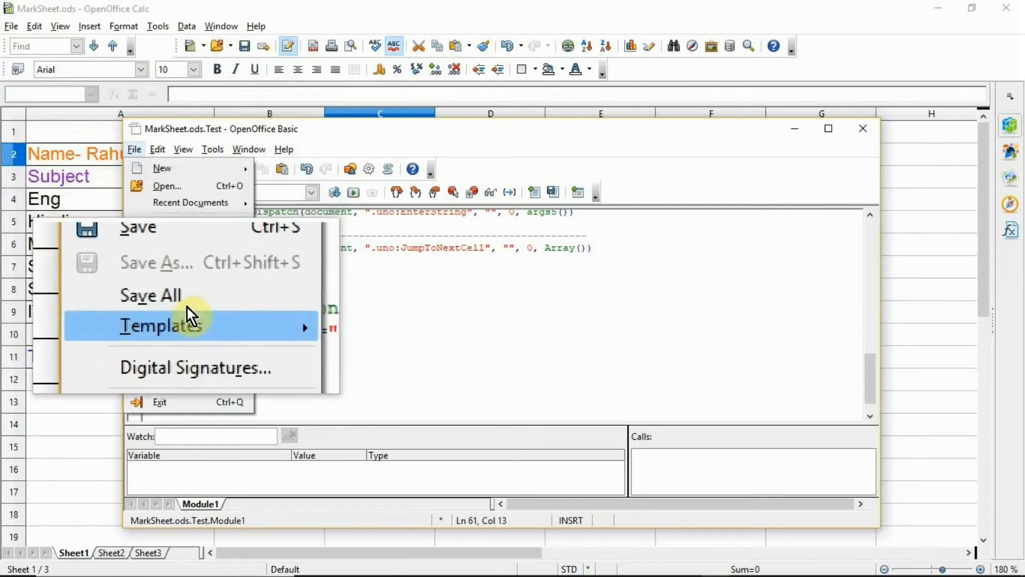
click(186, 304)
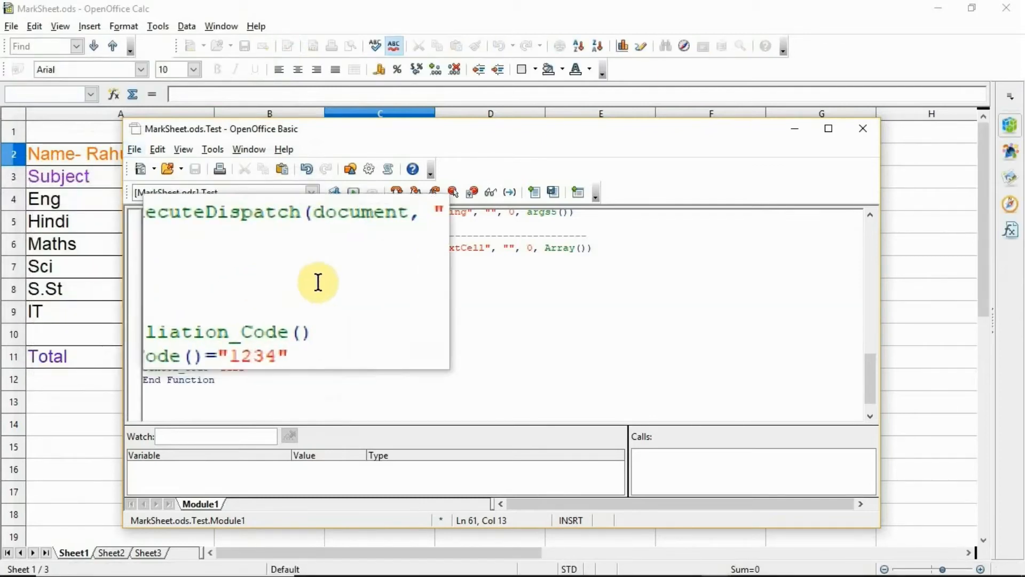
click(864, 131)
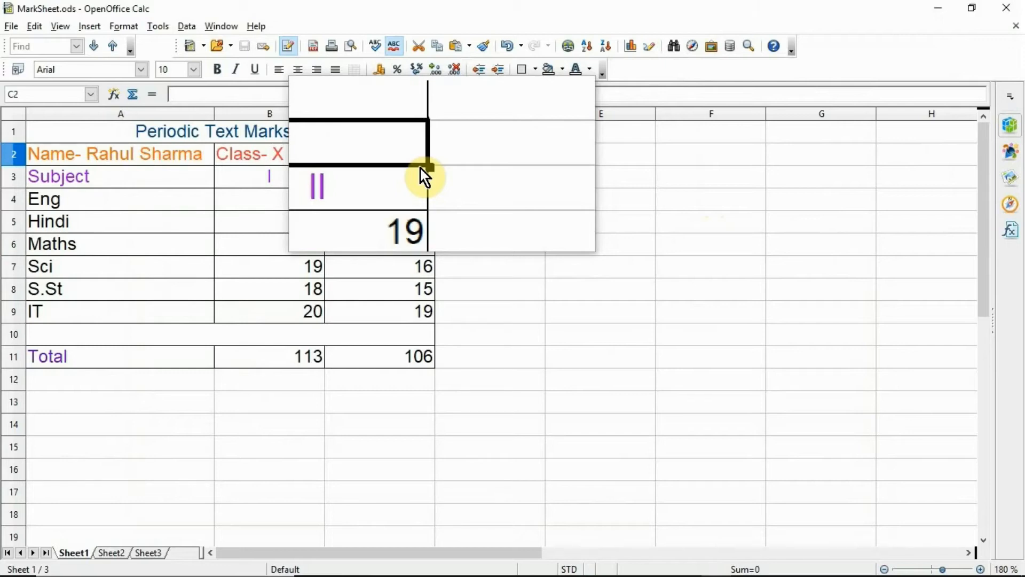
Enter the formula =School_Code() in cell C2 of Sheet1
click(395, 158)
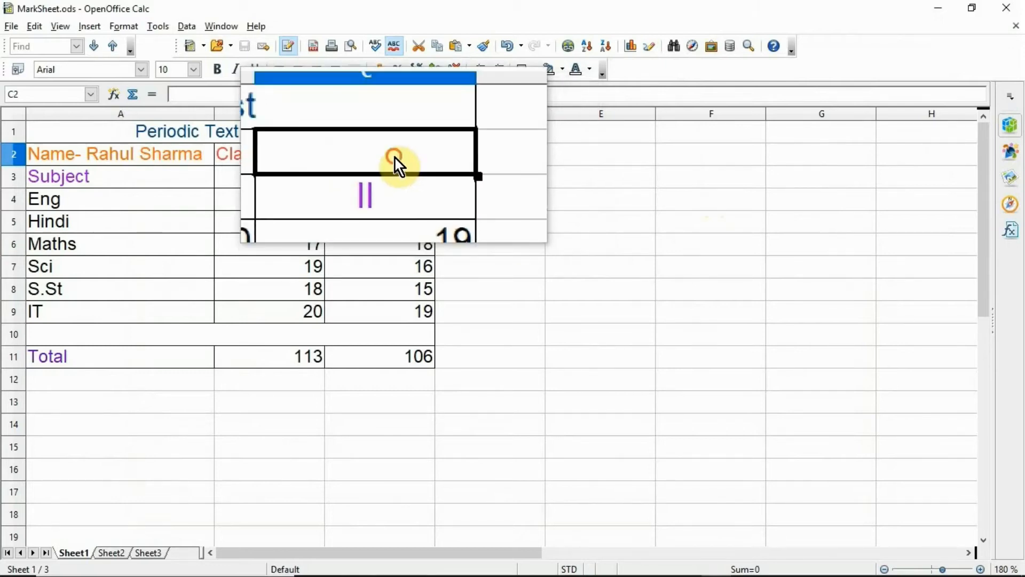
text(=)
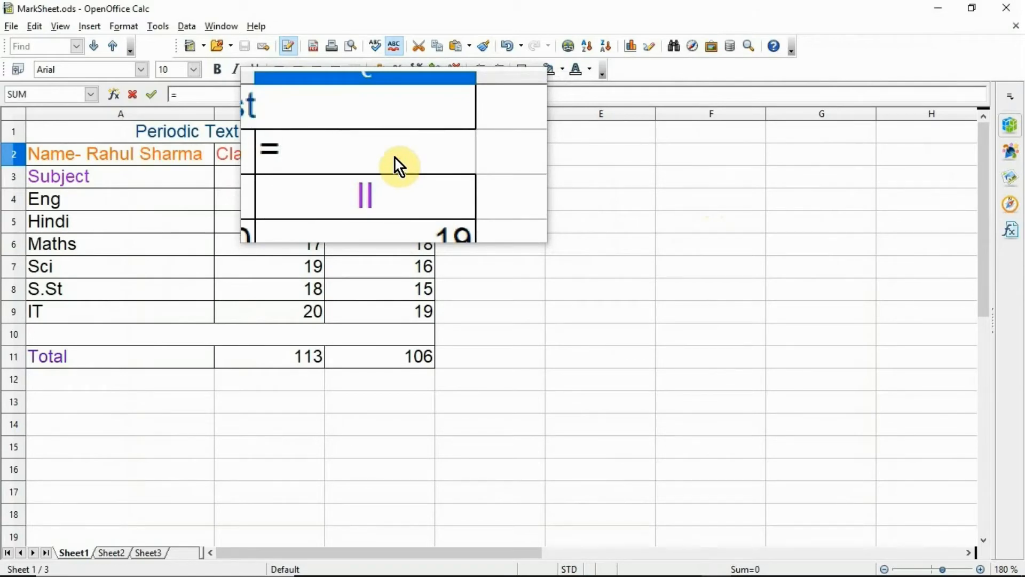
text(Sch)
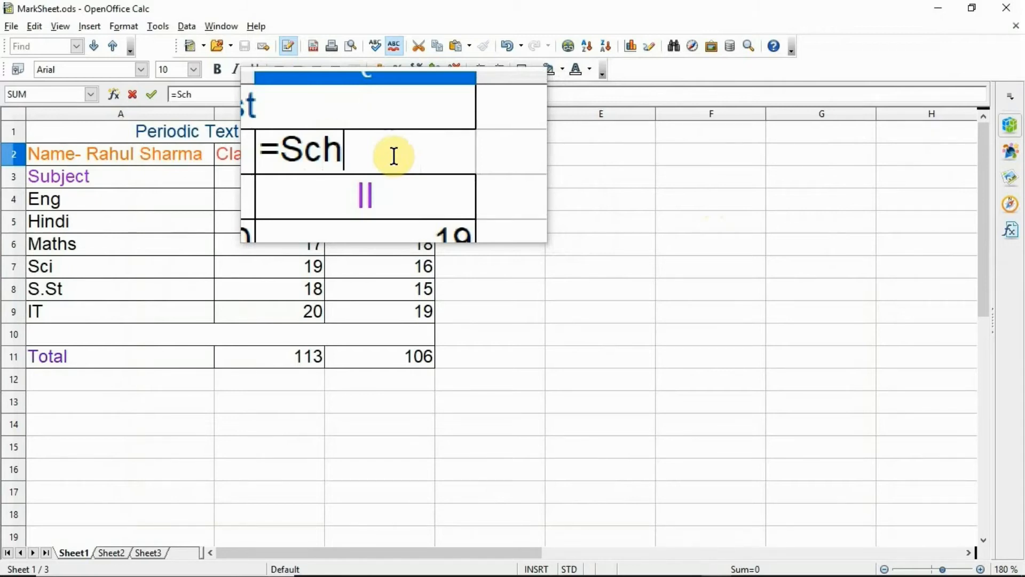
text(ool_Code())
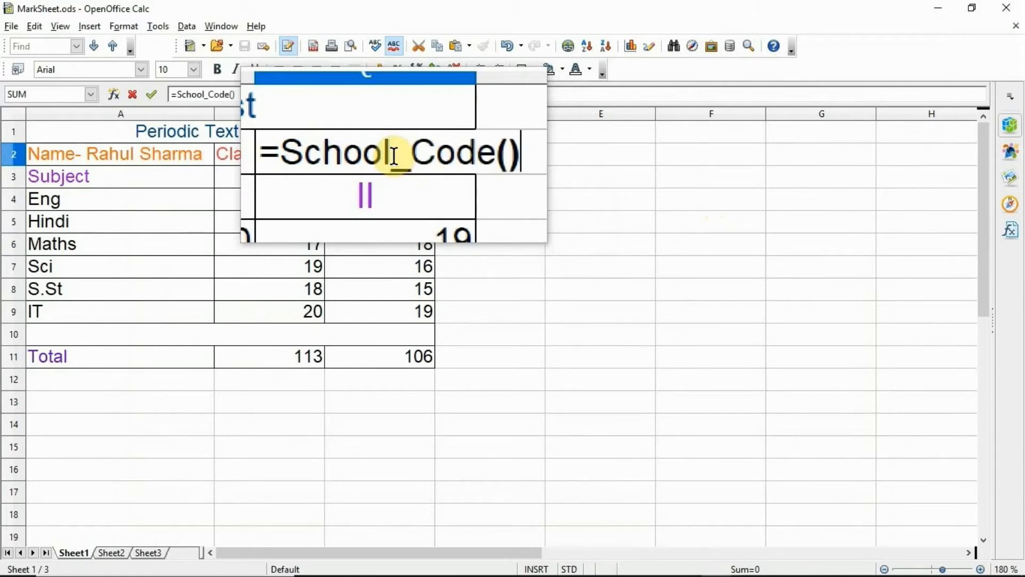
key(Return)
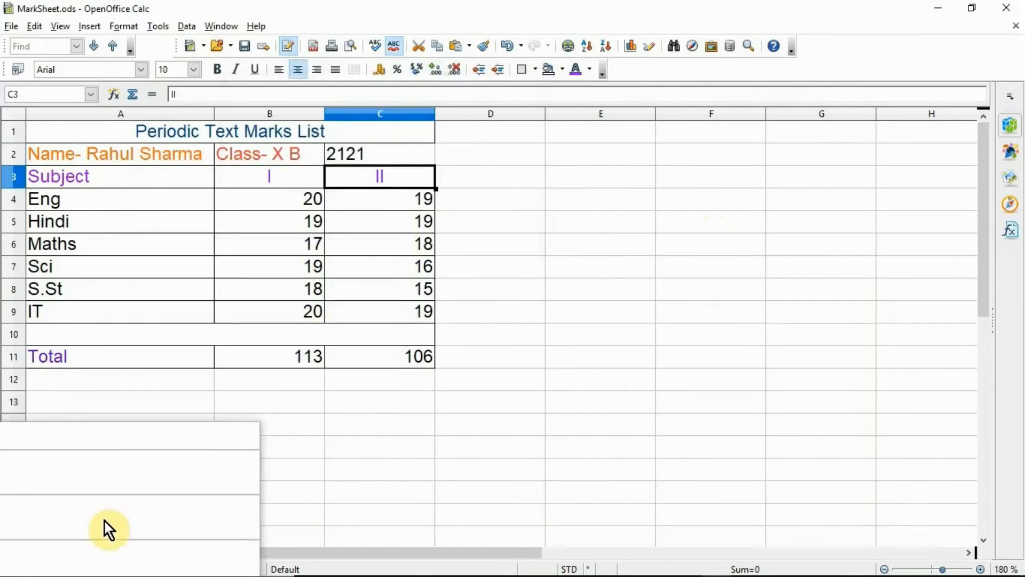
Enter the formula =School_Code() in cell C2 of Sheet2
click(116, 553)
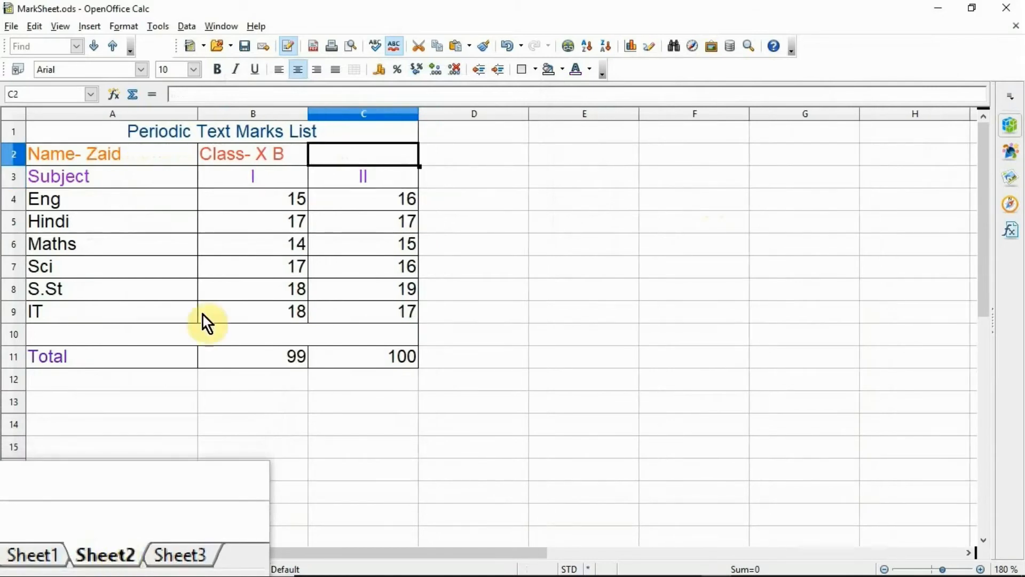
click(343, 155)
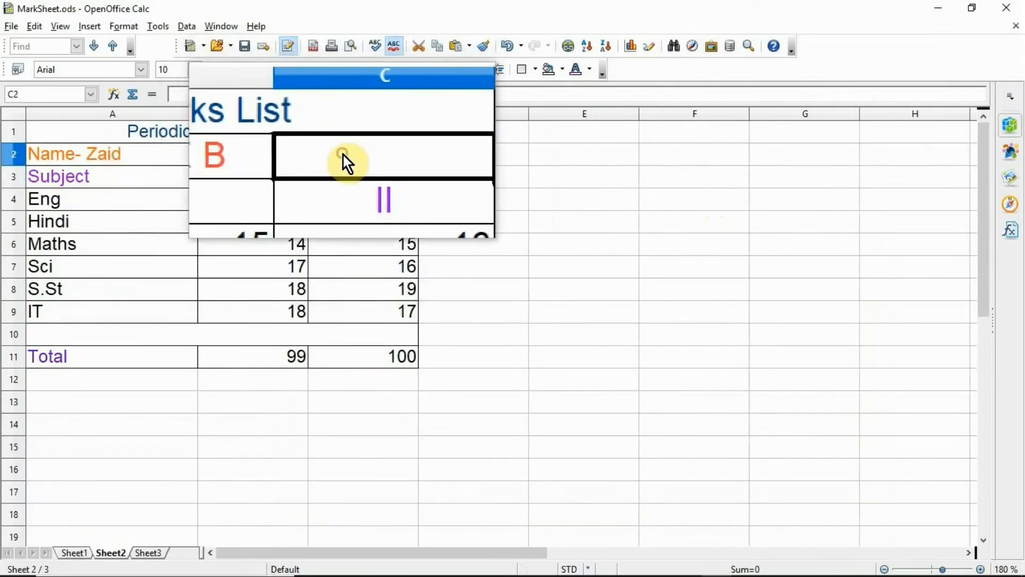
text(=)
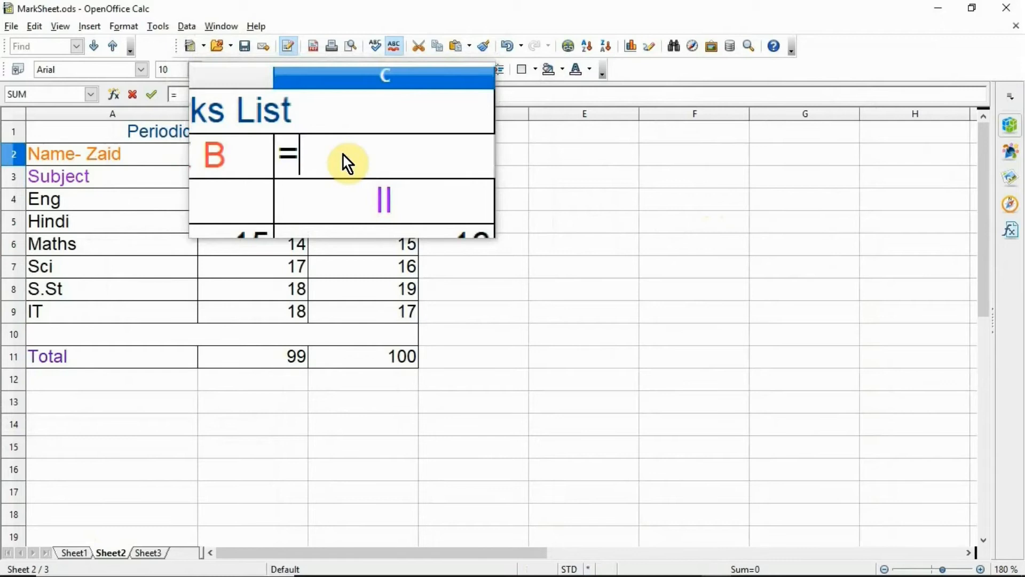
text(Sch)
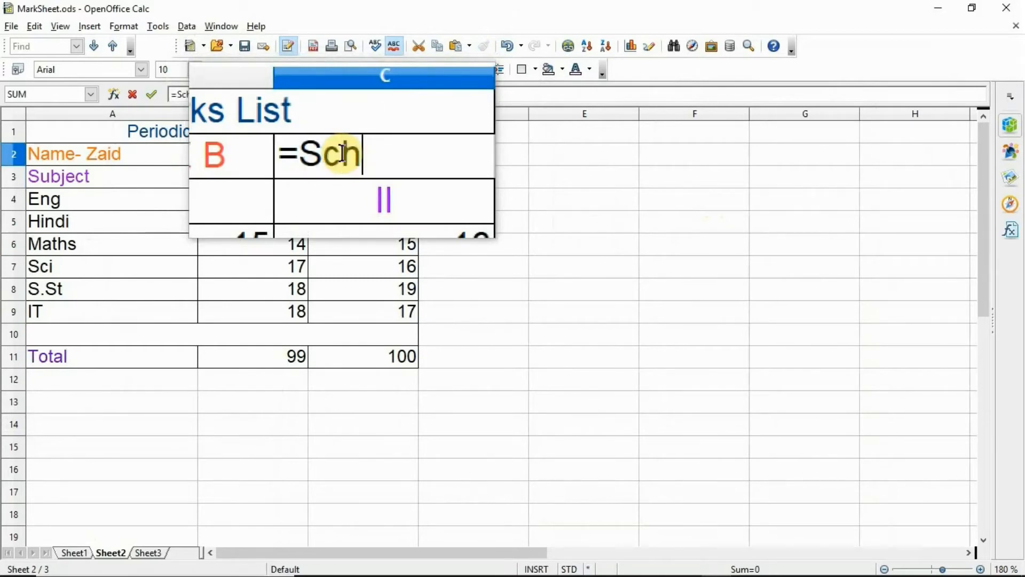
text(ool_Cod)
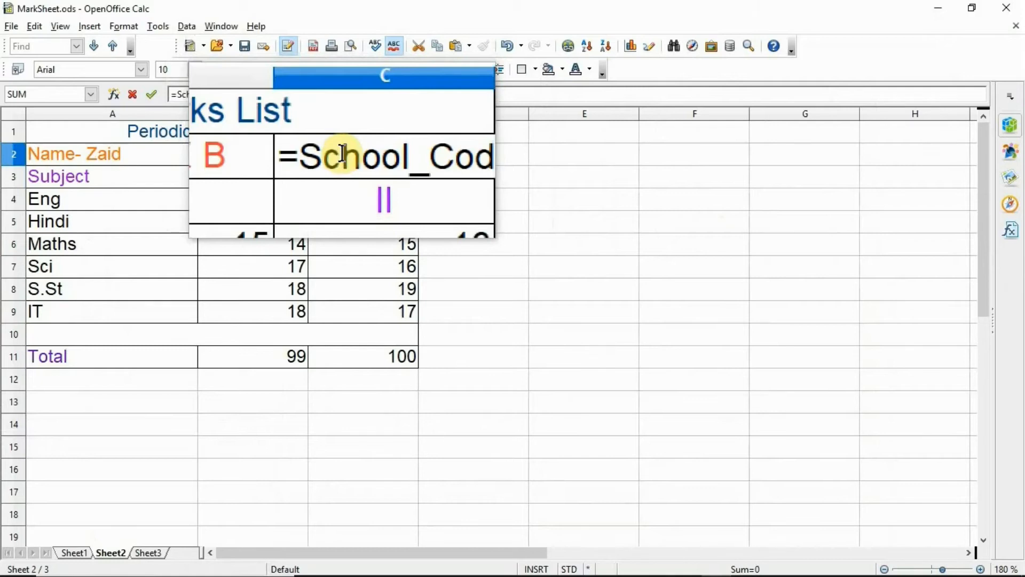
text(e())
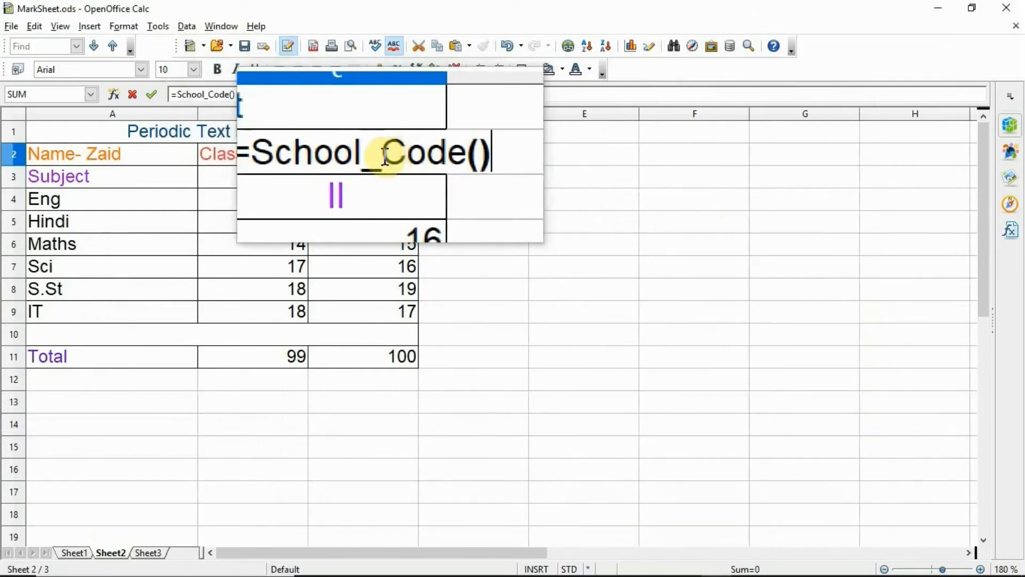
key(Return)
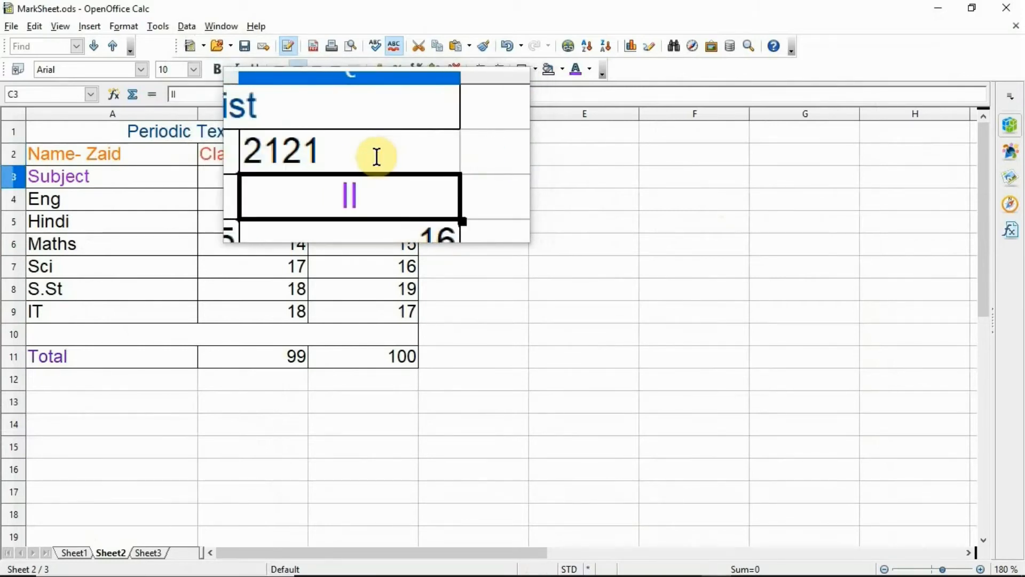
Enter the formula =School_Code() in cell C2 of Sheet3
click(149, 554)
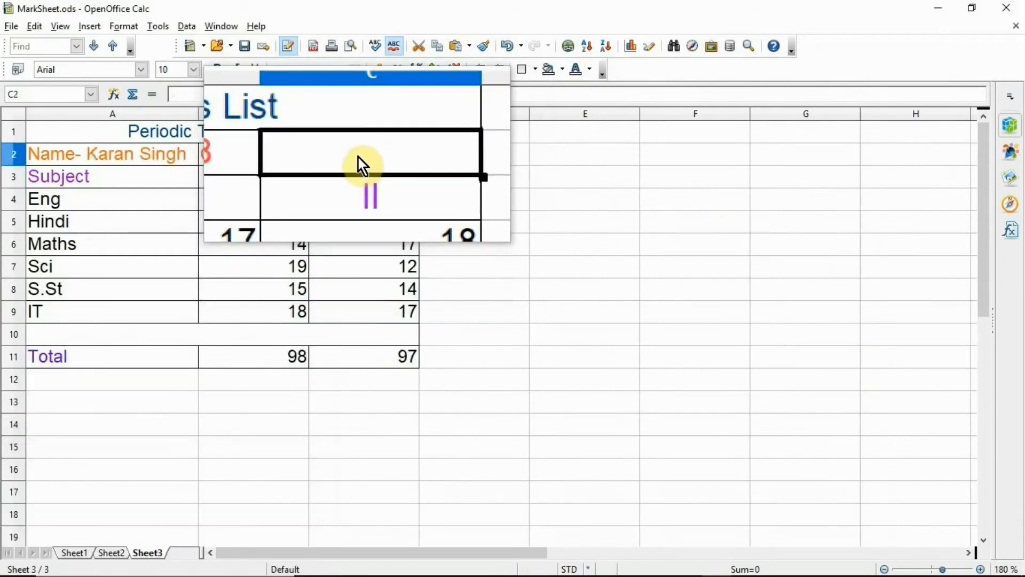
text(=Sc)
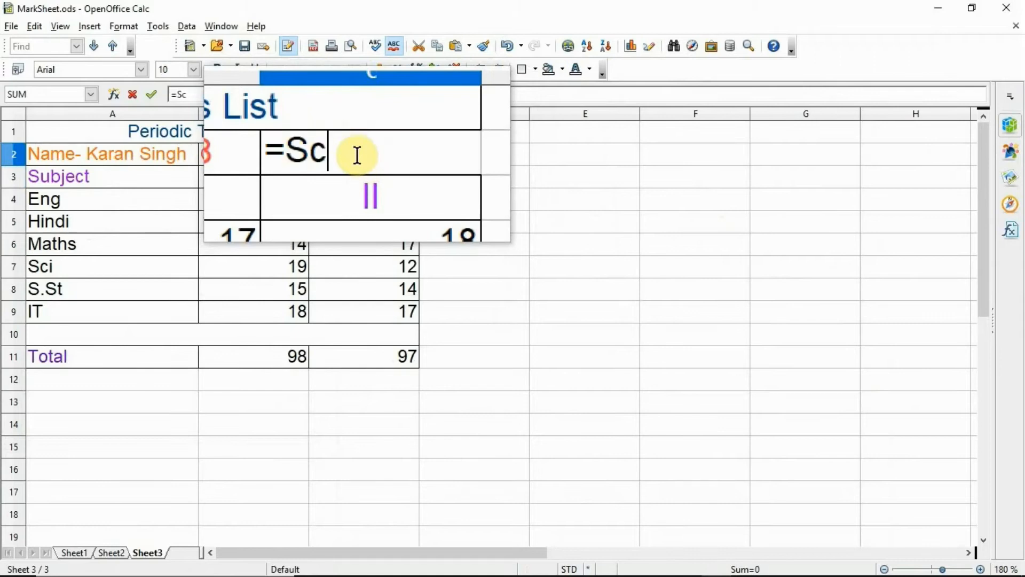
text(hool_)
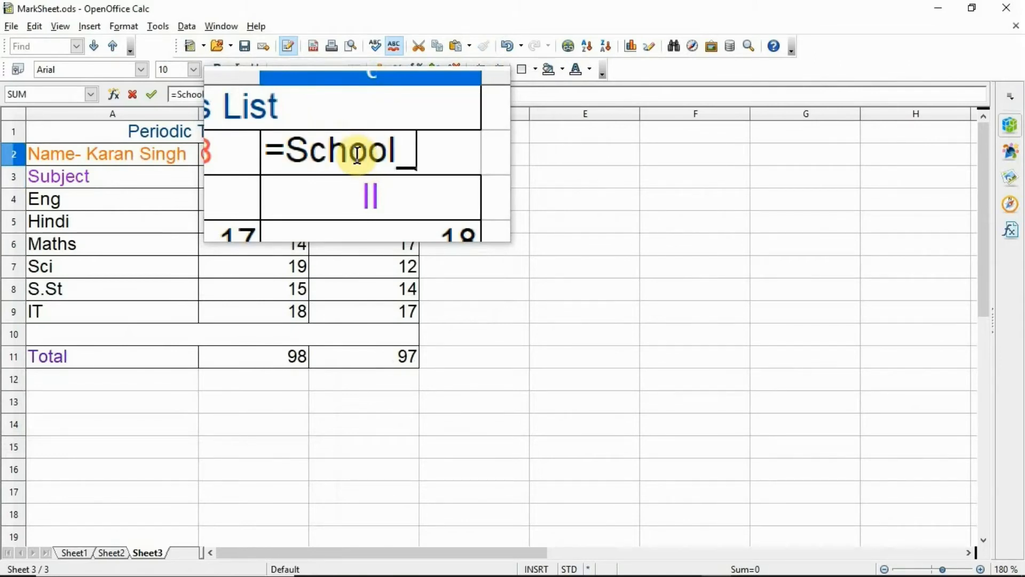
text(Code)
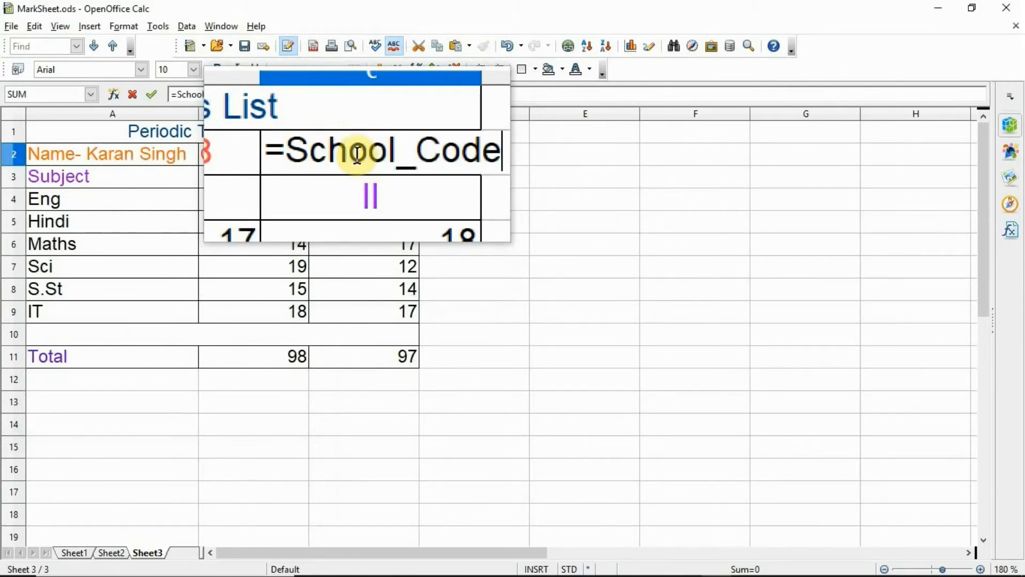
text(())
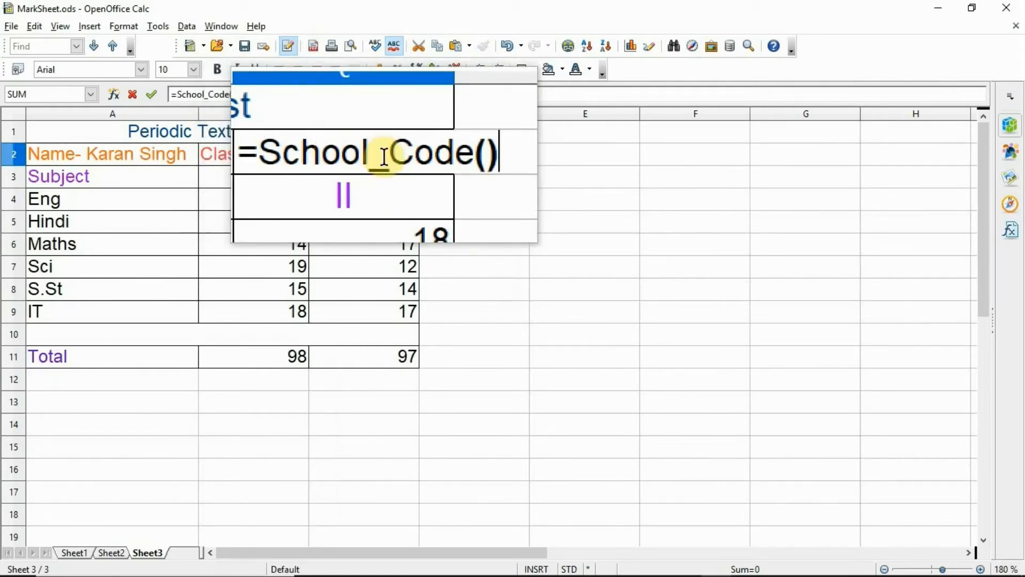
key(Return)
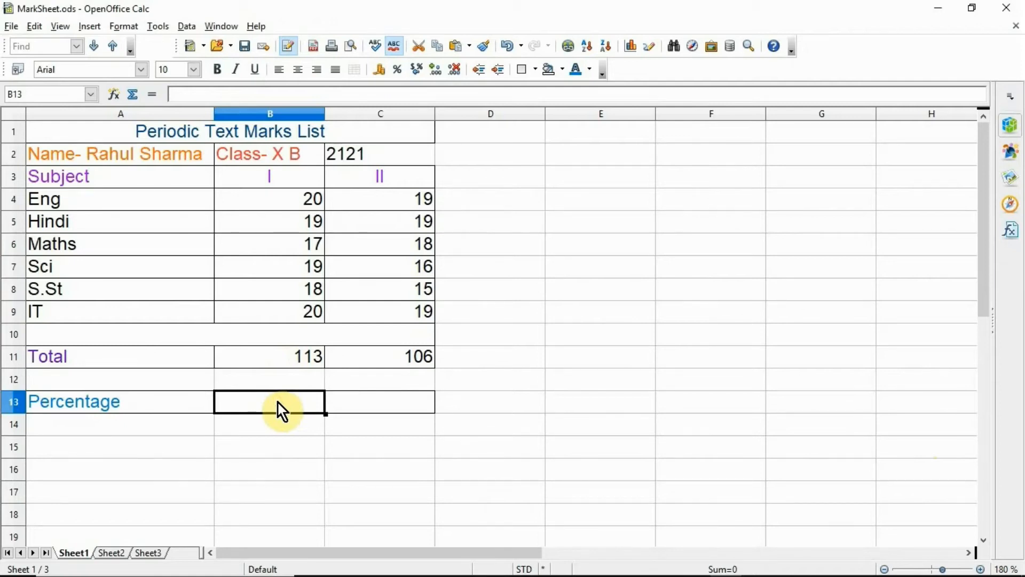
Open the School_Code macro in Module1 of the Test library in MarkSheet.ods for editing
click(161, 27)
mouse_move(258, 258)
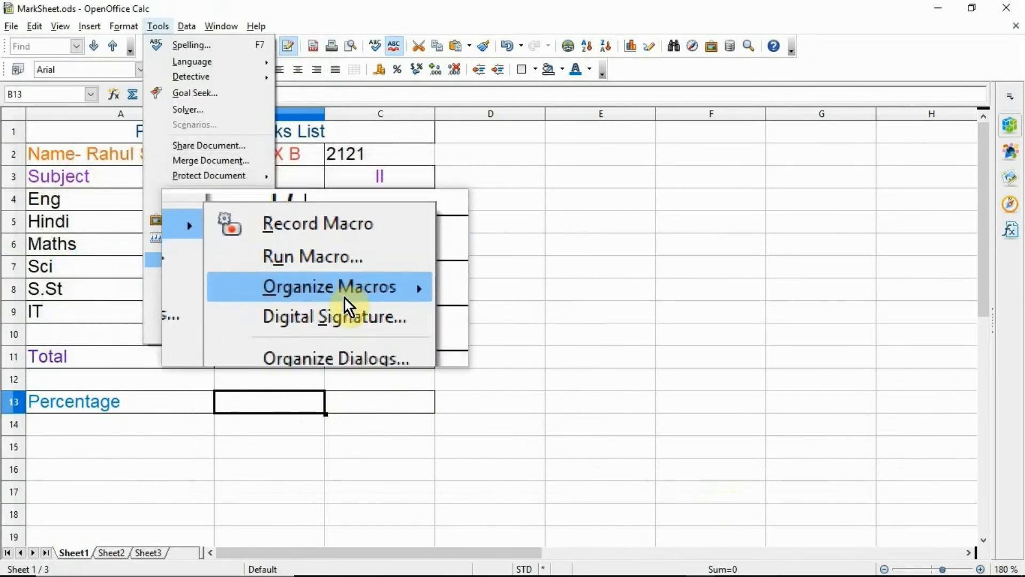
mouse_move(363, 297)
click(429, 294)
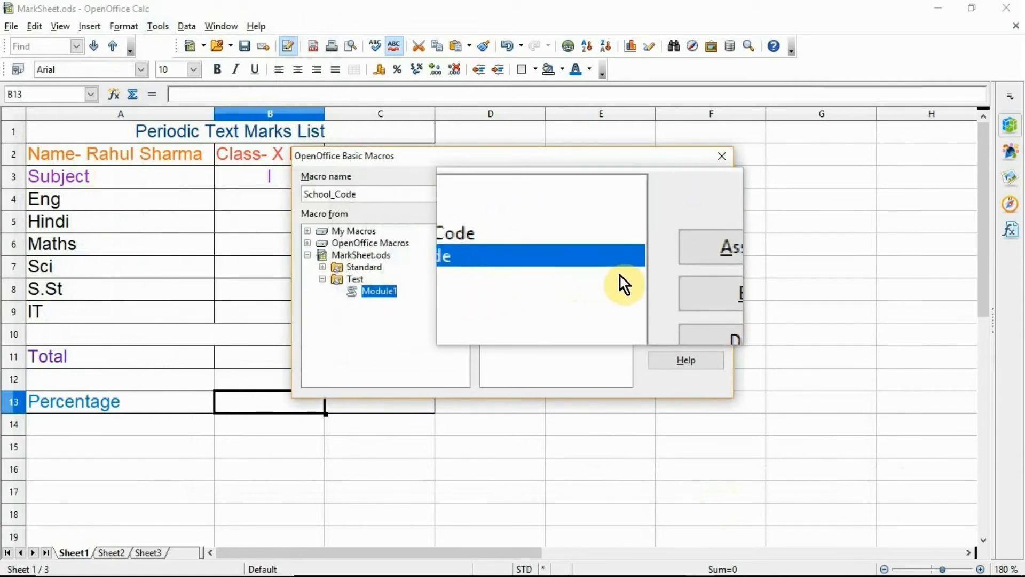
click(665, 288)
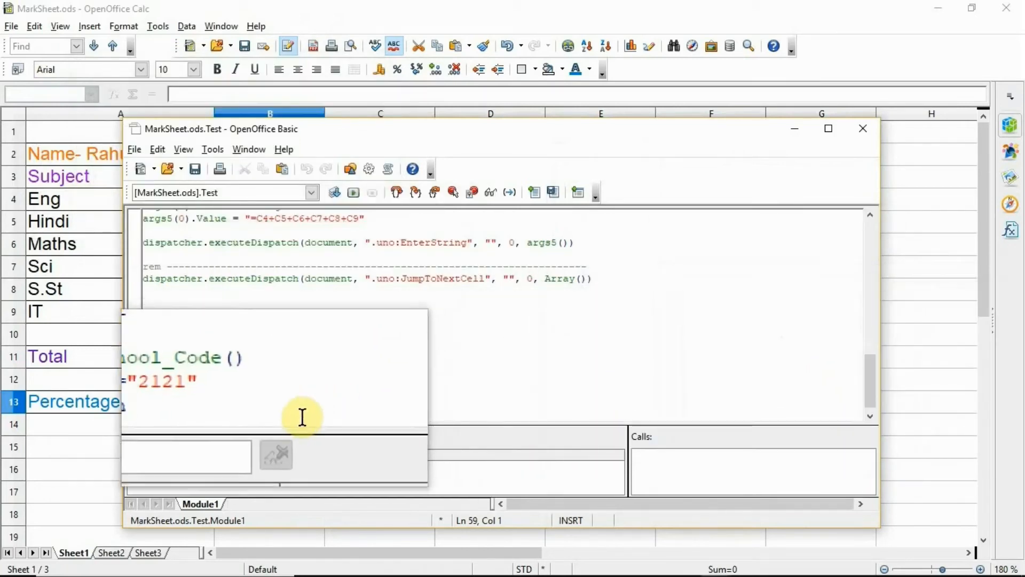
Add the declaration line Function Percent(Optional x) below the School_Code function at the end of the module
key(Down)
key(Down)
key(Down)
key(Down)
key(Down)
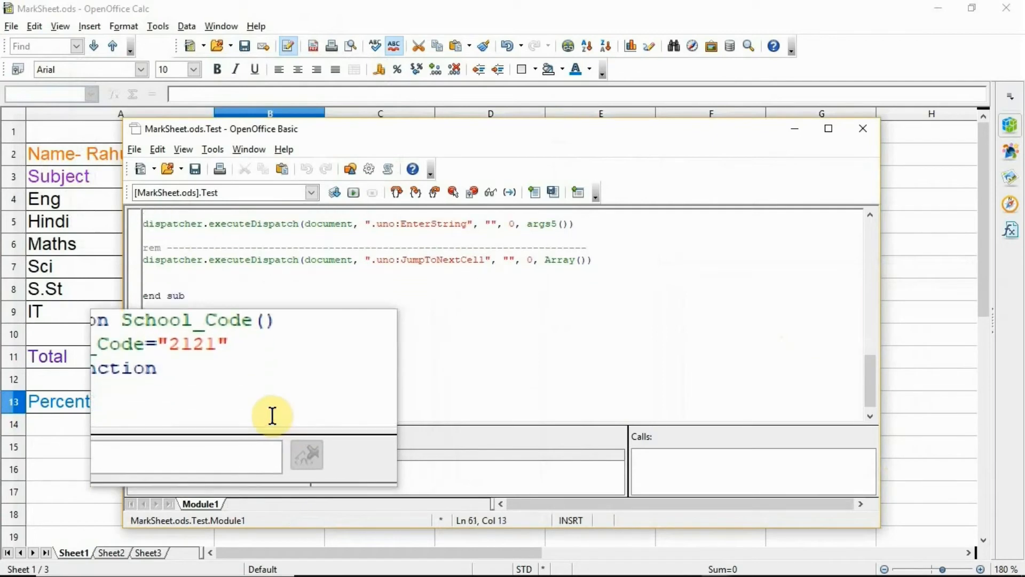
click(166, 401)
text(Func)
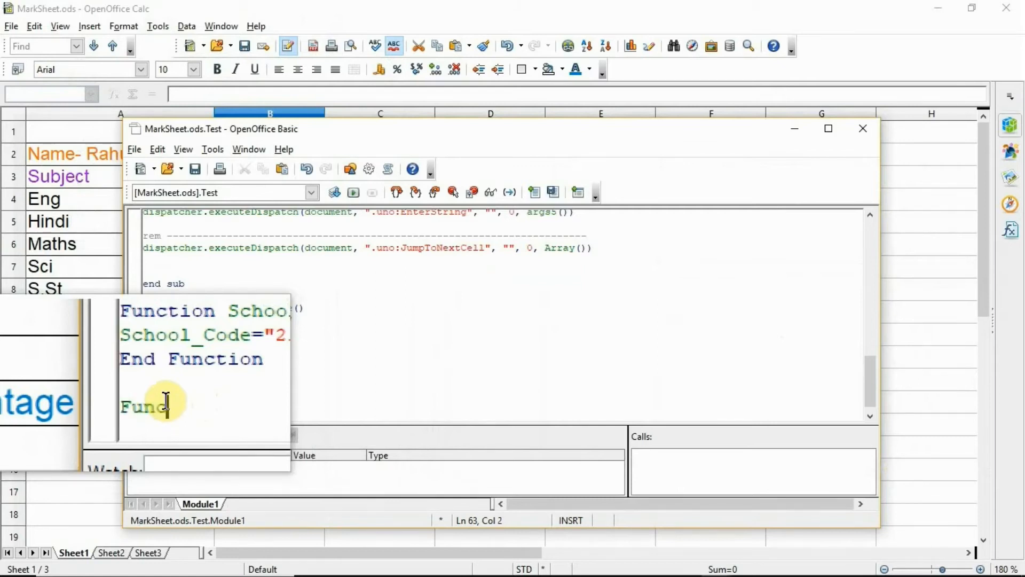
text(tion P)
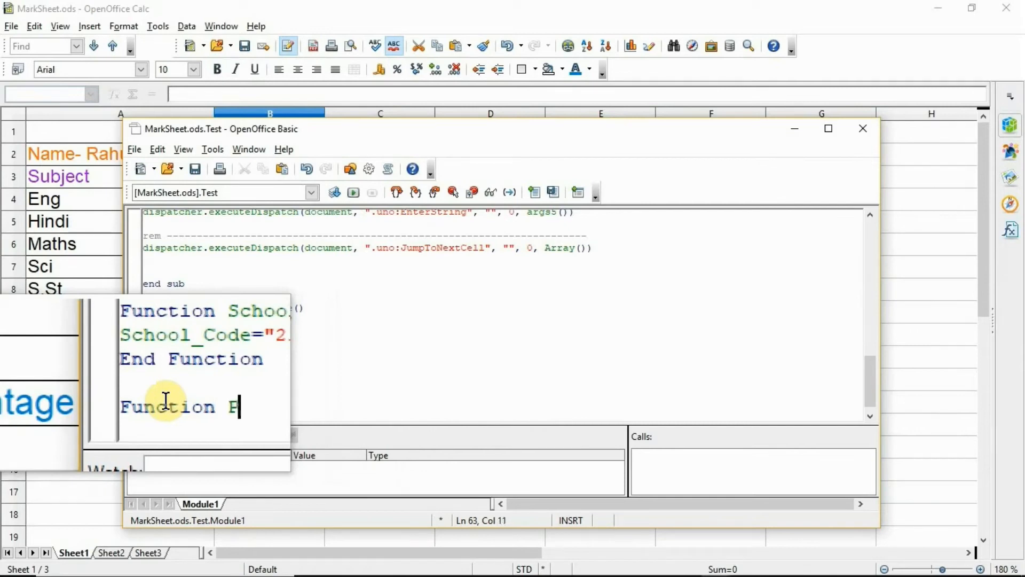
text(ercent)
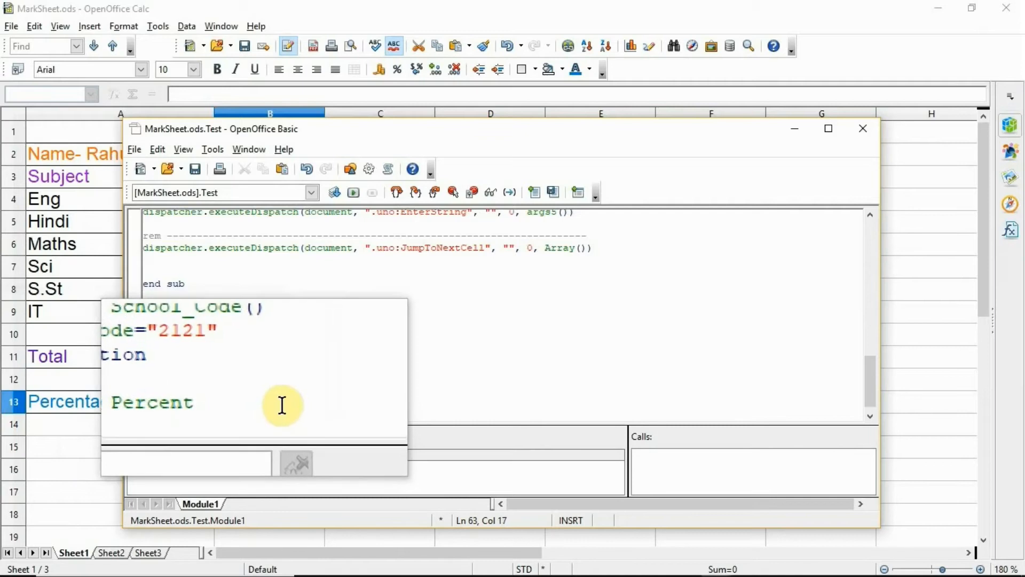
text((Option)
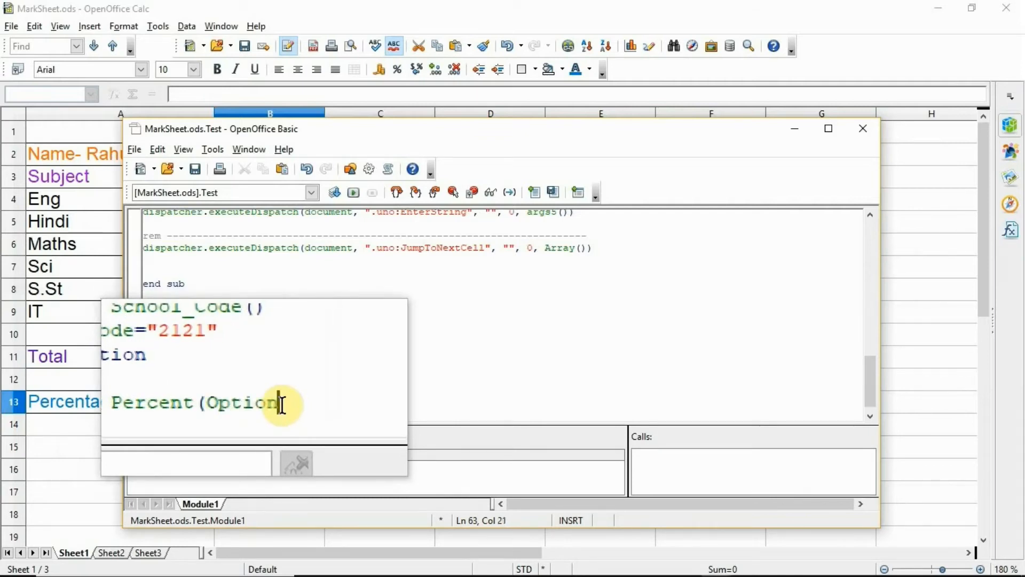
text(al x ))
key(Return)
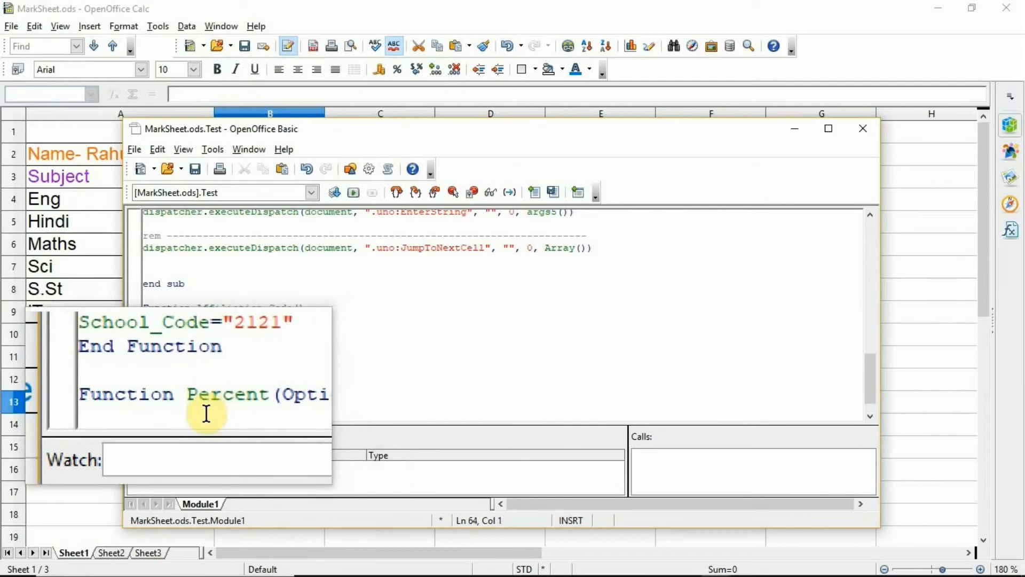
Write the function body Percent=((x*100)/120) and close it with End Function
text(E)
text(ercen)
text(t)
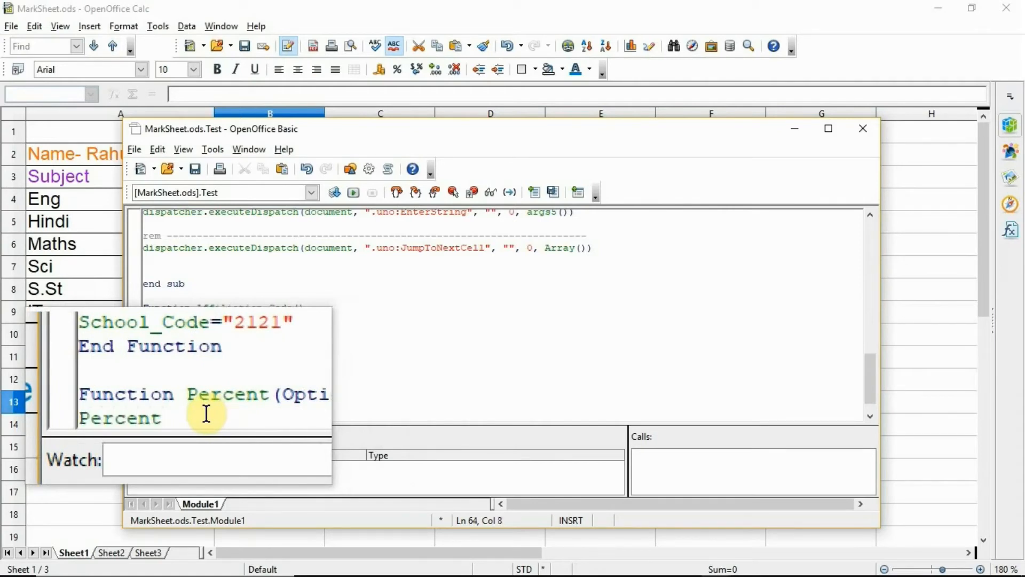
text(=((x*10)
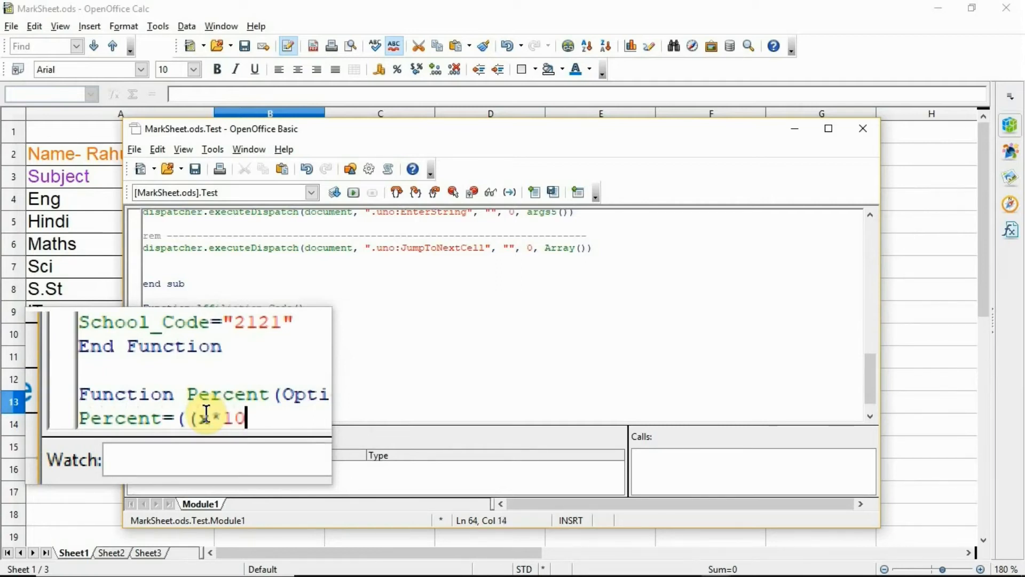
text(0)/120)
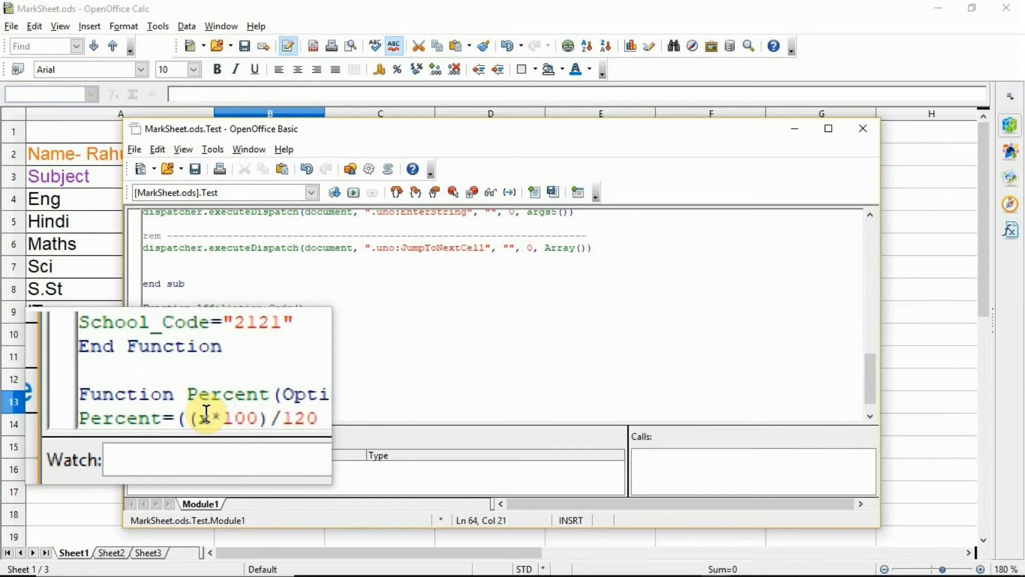
text())
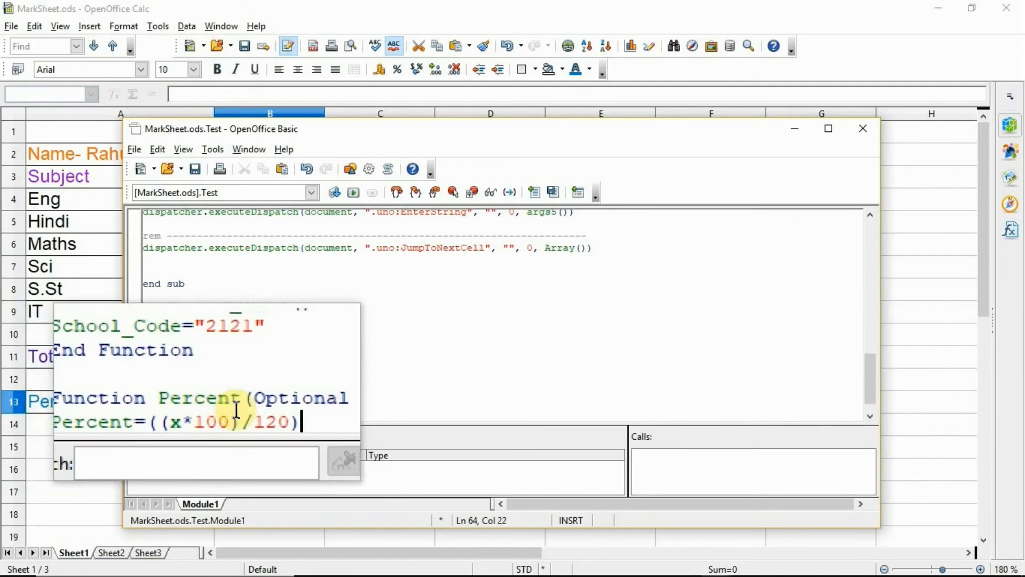
key(Return)
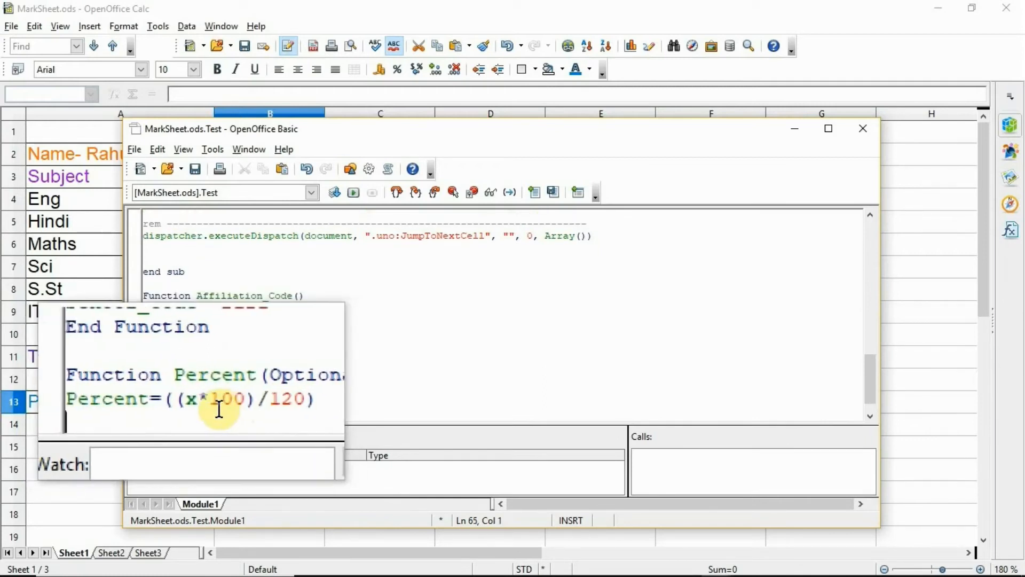
text(End Func)
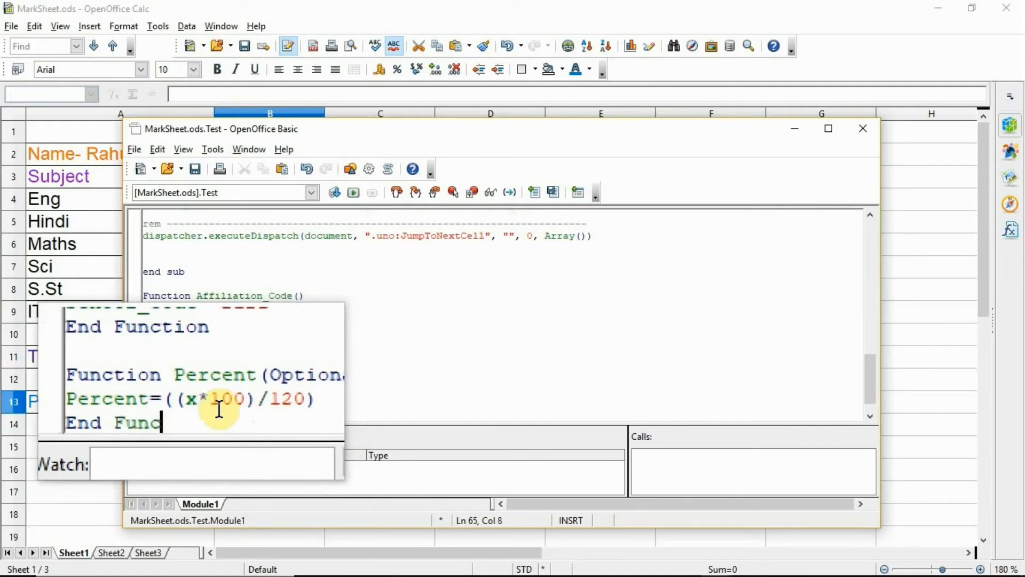
text(tion)
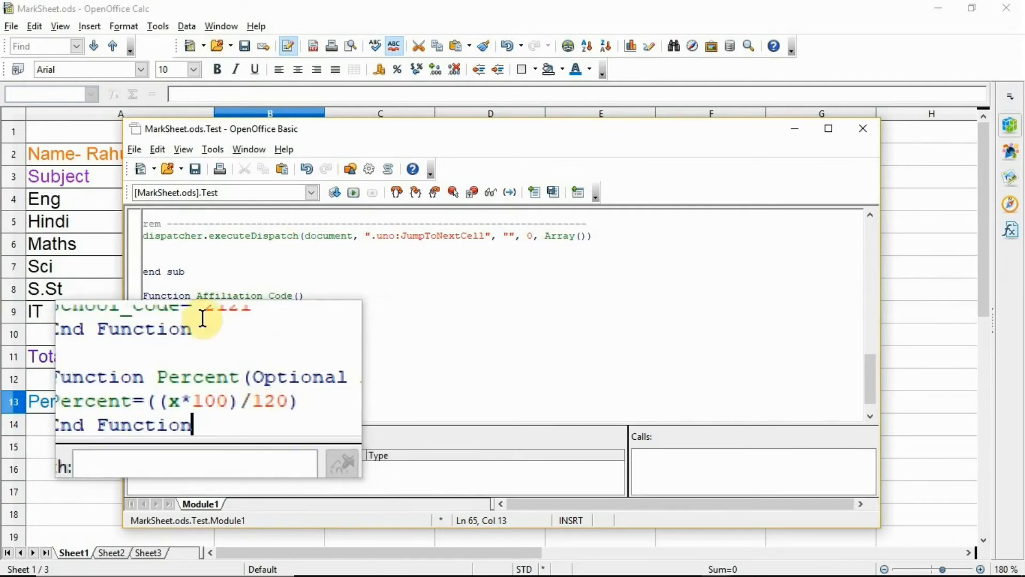
Save all changes to the macro module containing the Percent function and close the Basic editor
click(134, 150)
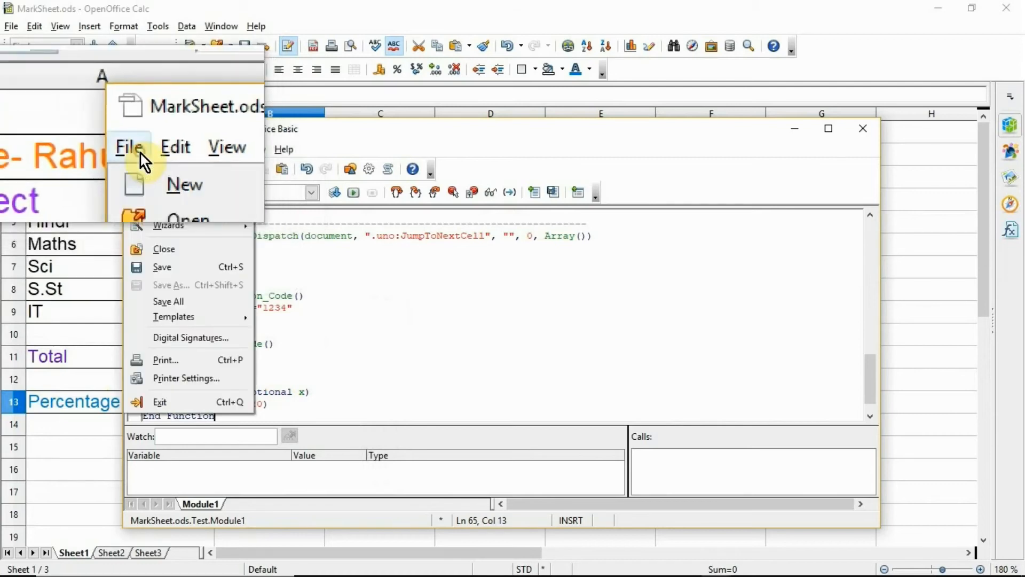
click(180, 301)
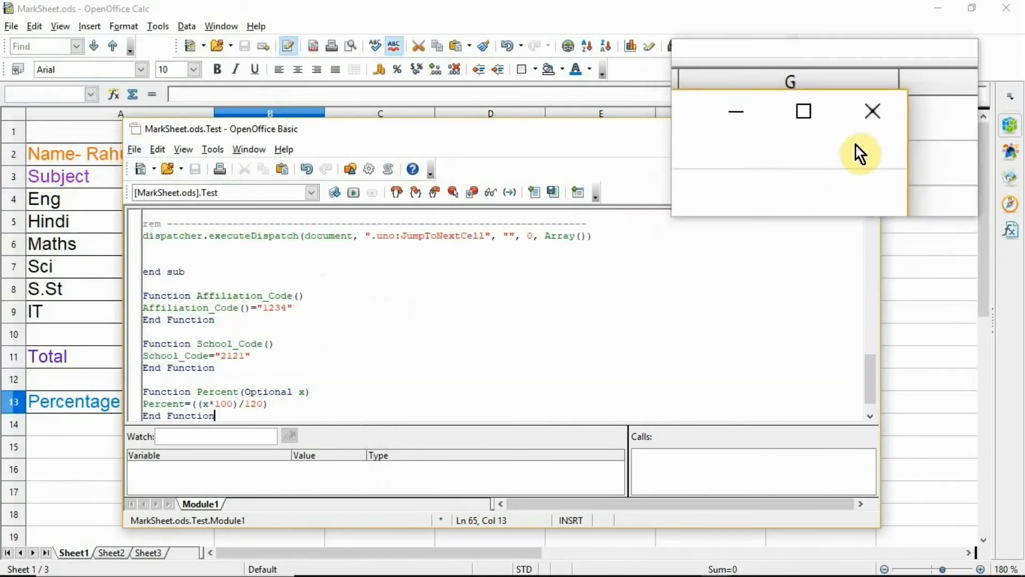
click(866, 128)
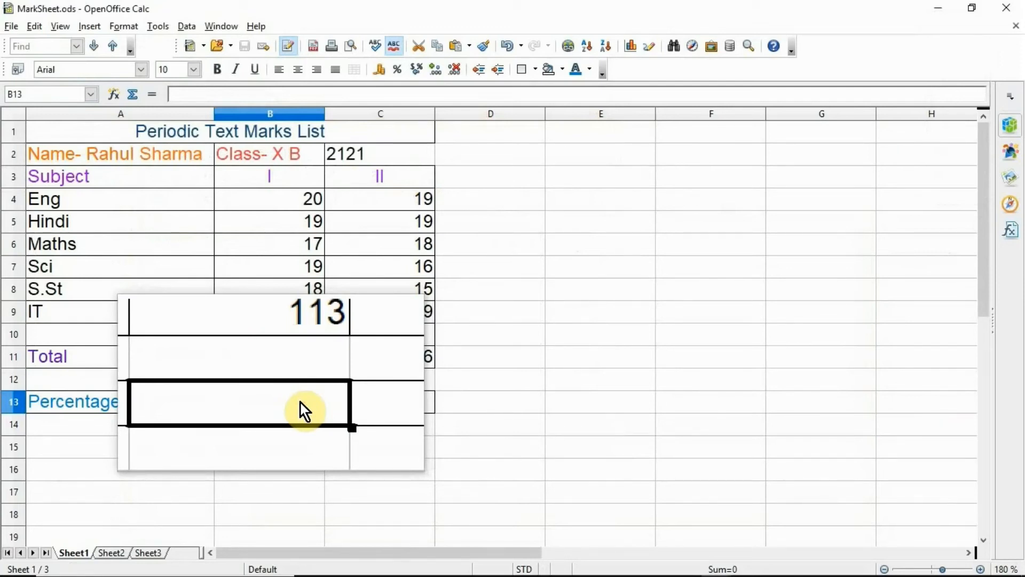
Enter the formula =Percent(B11) in cell B13 of Sheet1
text(=)
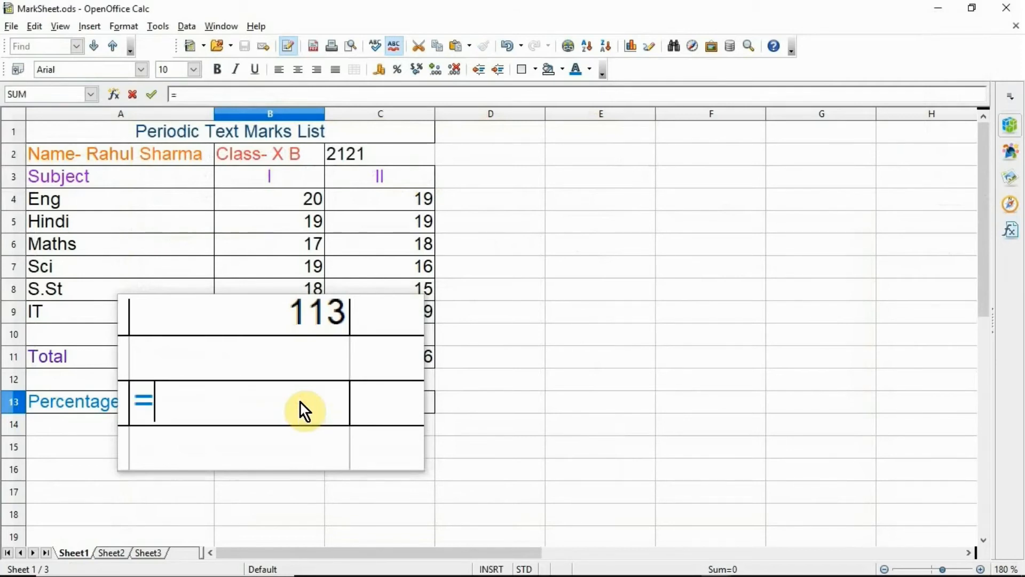
text(Pe)
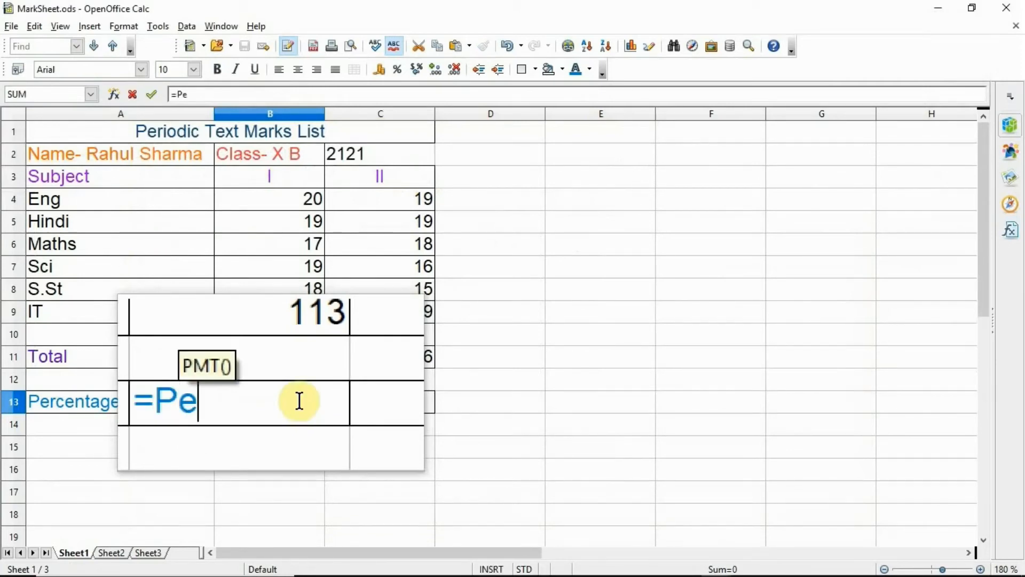
text(rcent()
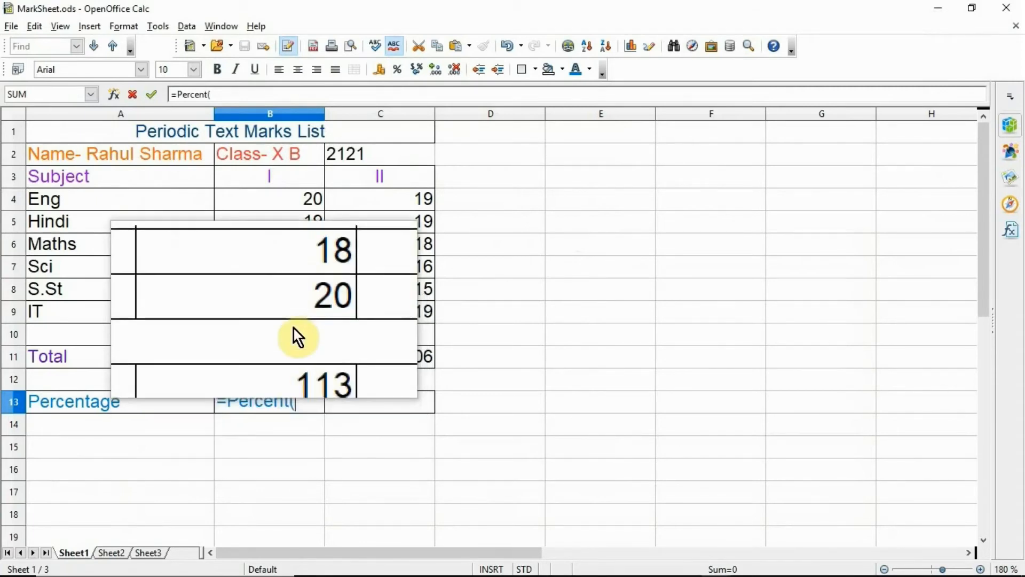
text(B)
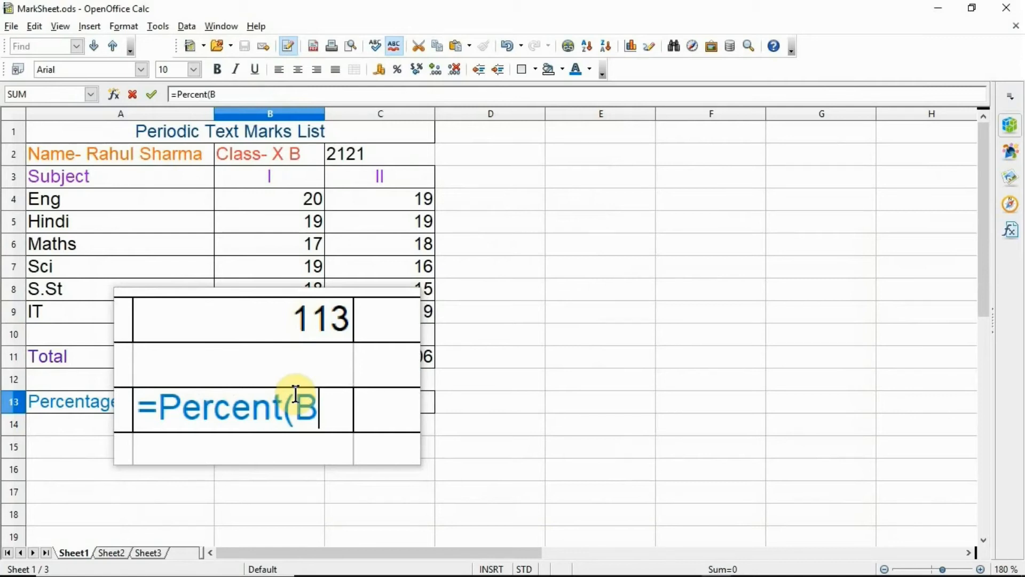
text(11)
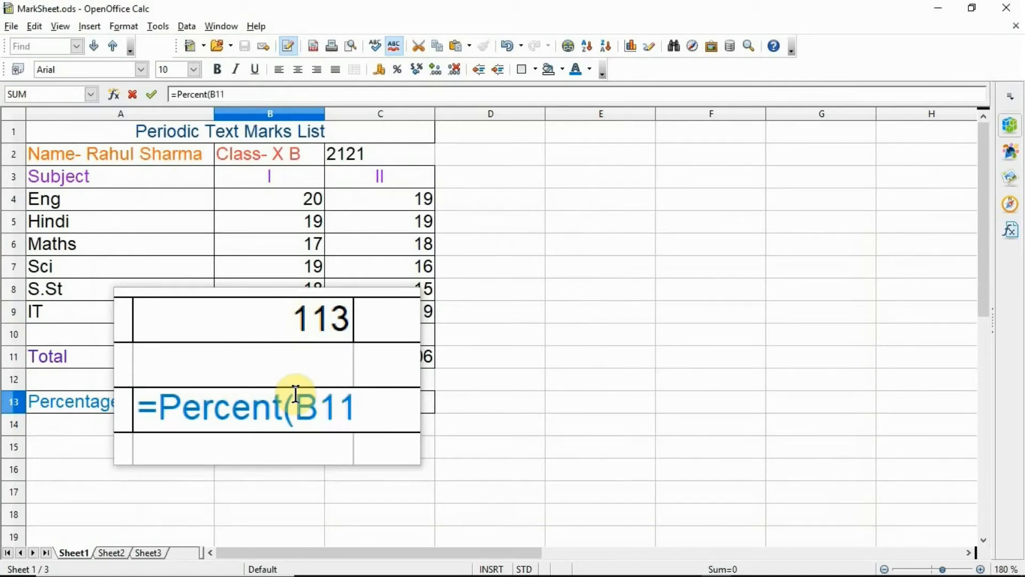
text())
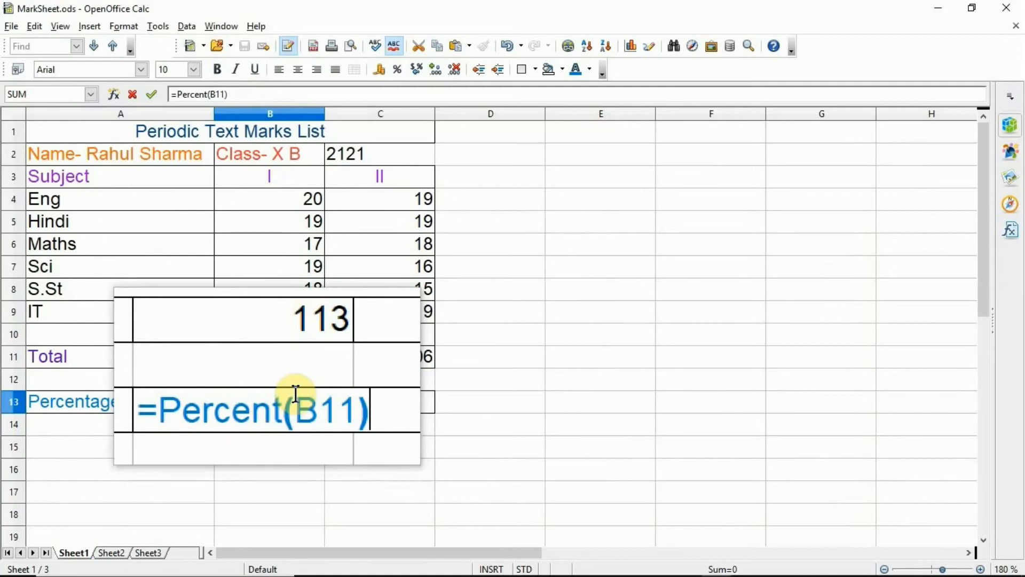
key(Return)
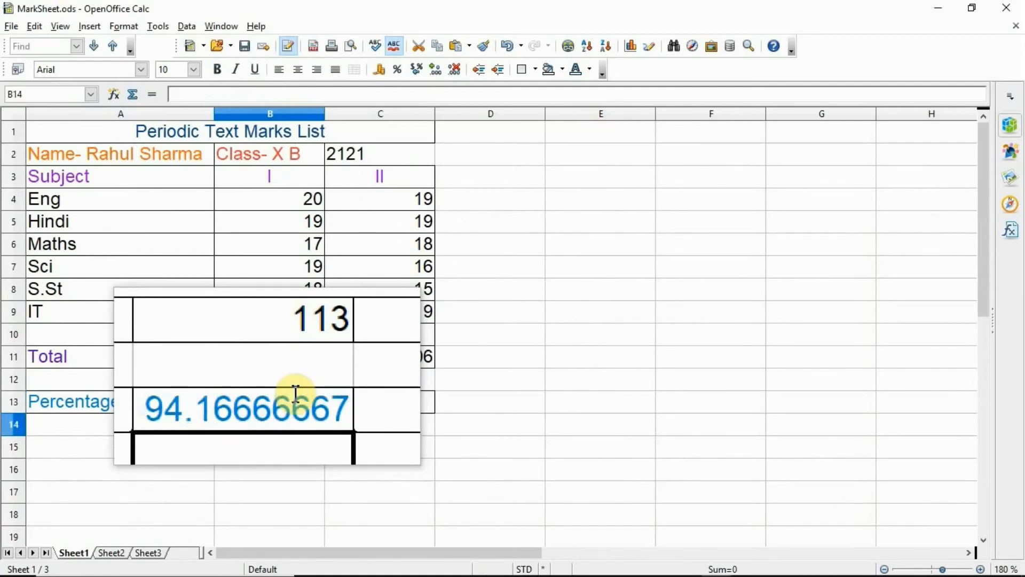
Enter the formula =Percent(C11) in cell C13 of Sheet1, and select cell B13 to review its formula
click(358, 401)
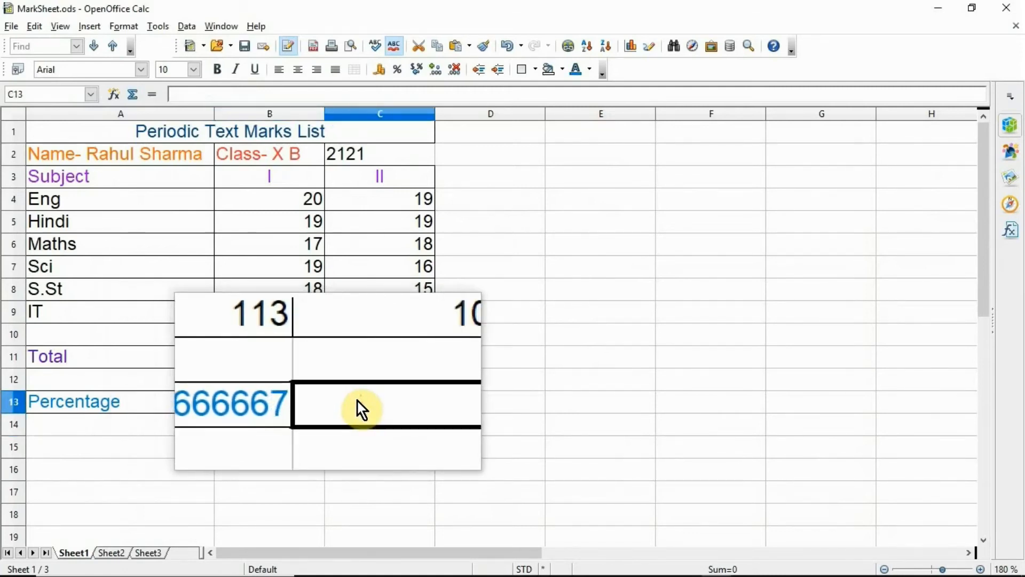
text(=)
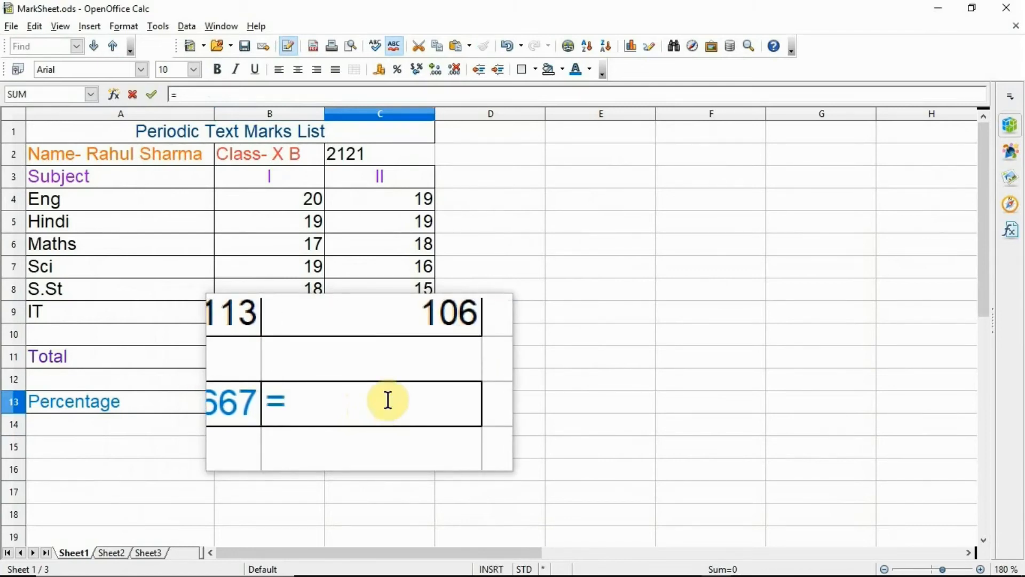
text(Percent()
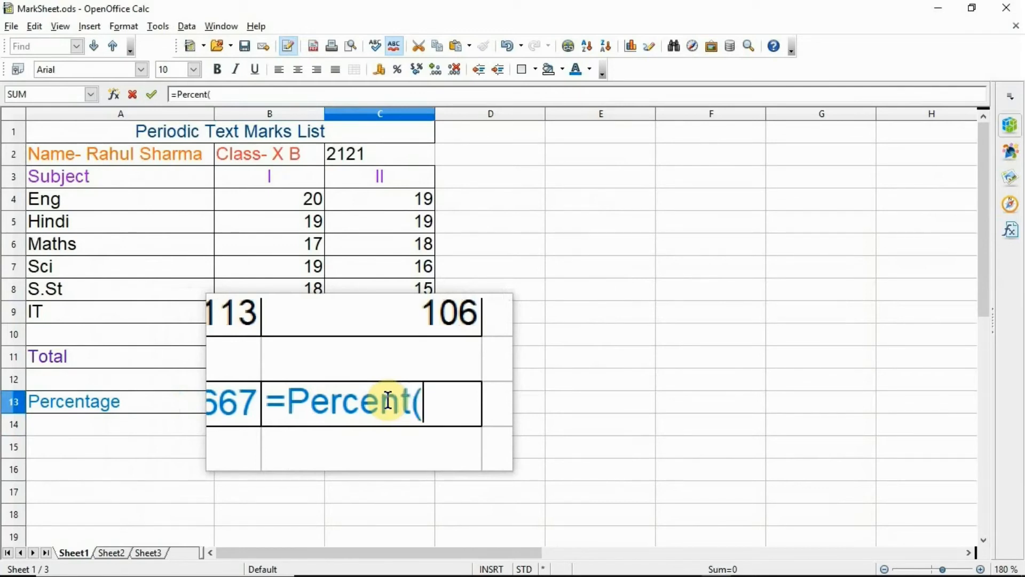
text(C11)
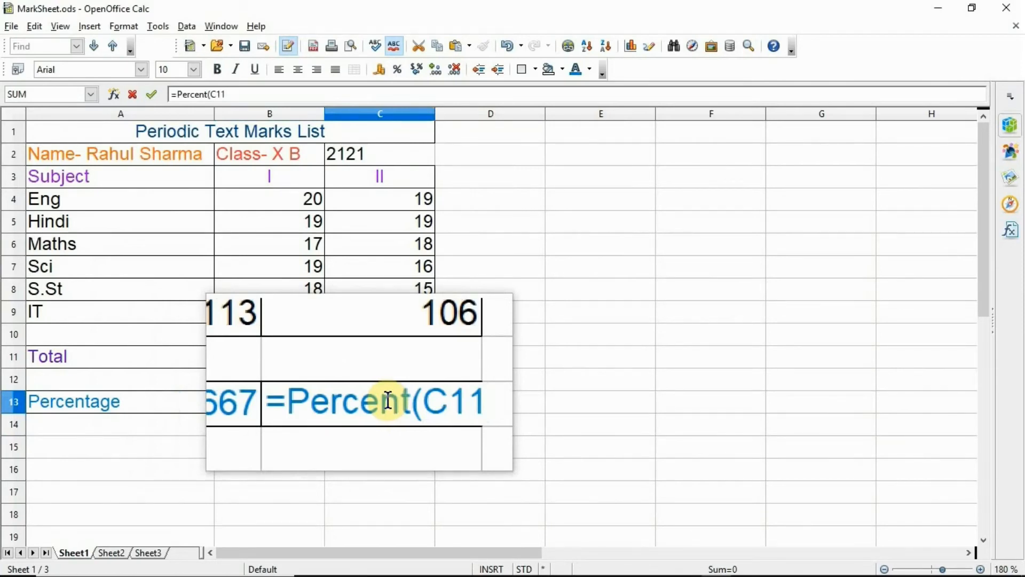
key(Return)
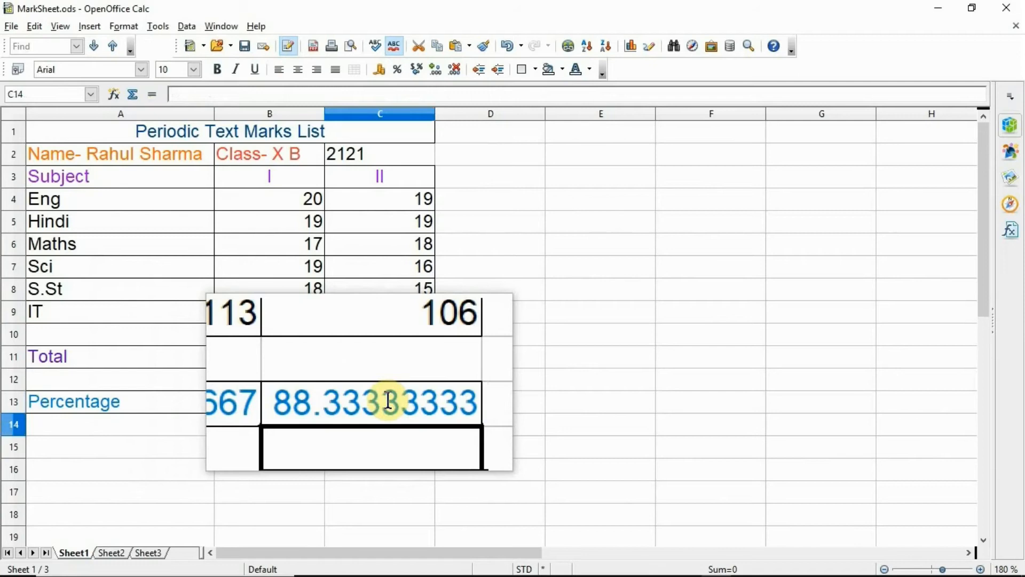
click(253, 400)
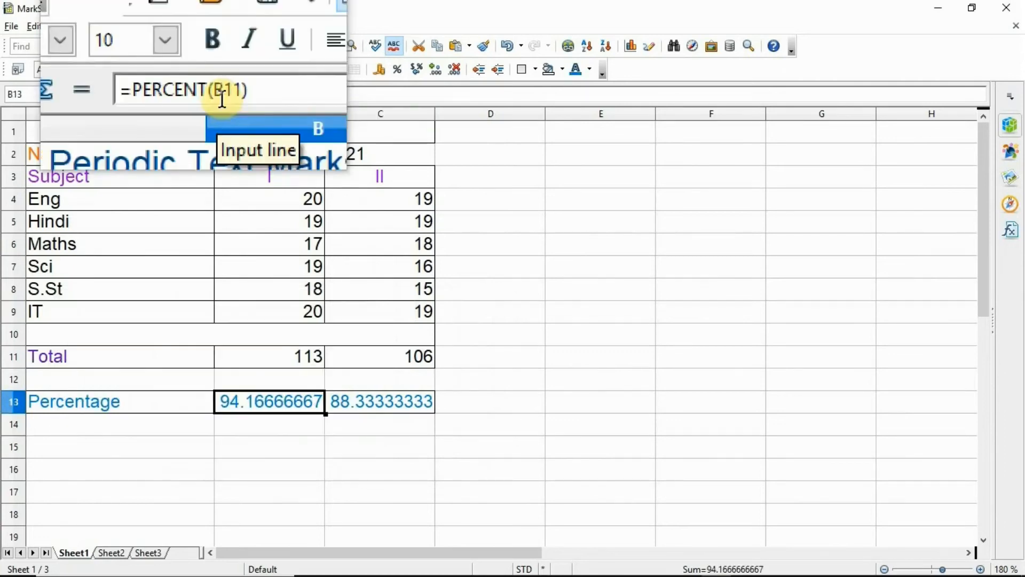